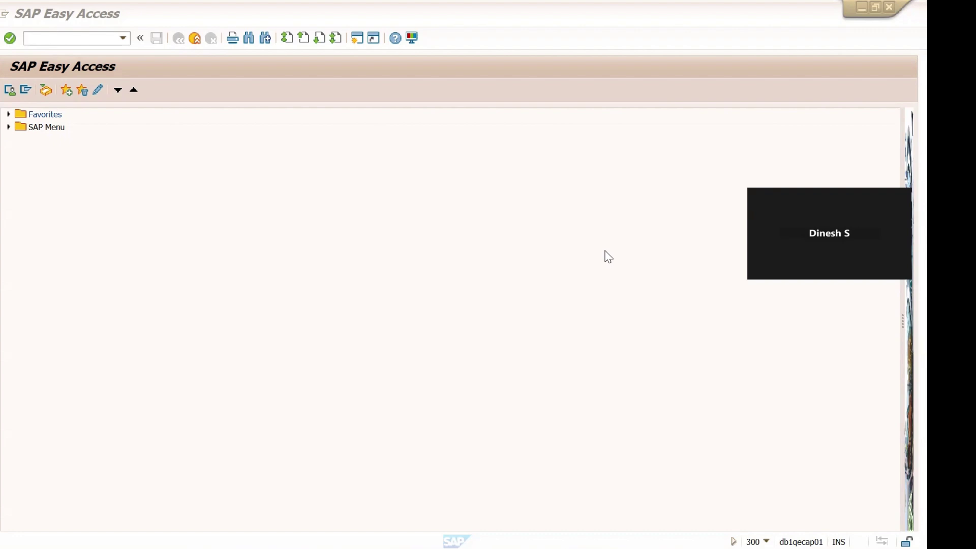
In a new session, display G/L account 12020093 in FS00 and check its control data: Open Item Management unchecked.
left_click(357, 39)
type("FS00")
key("Return")
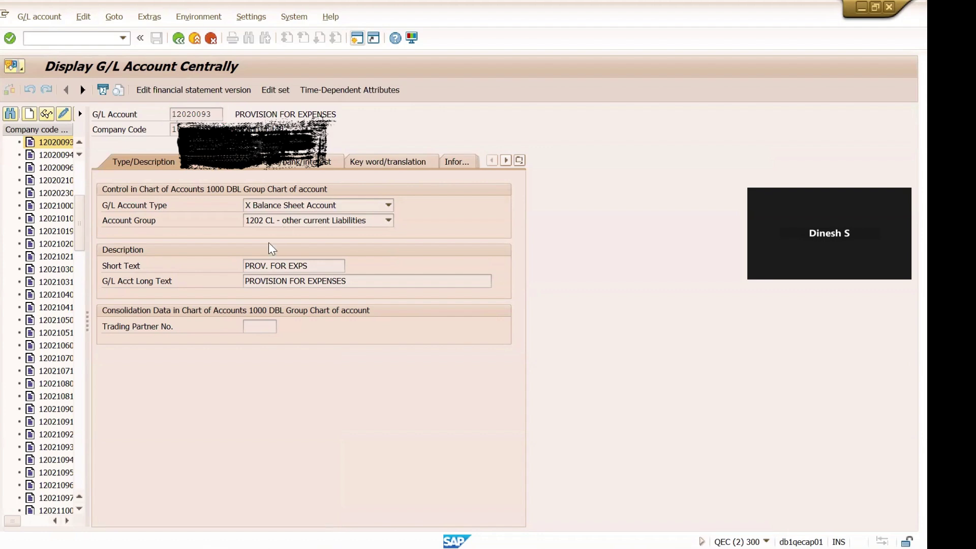
key("ctrl+Page_Down")
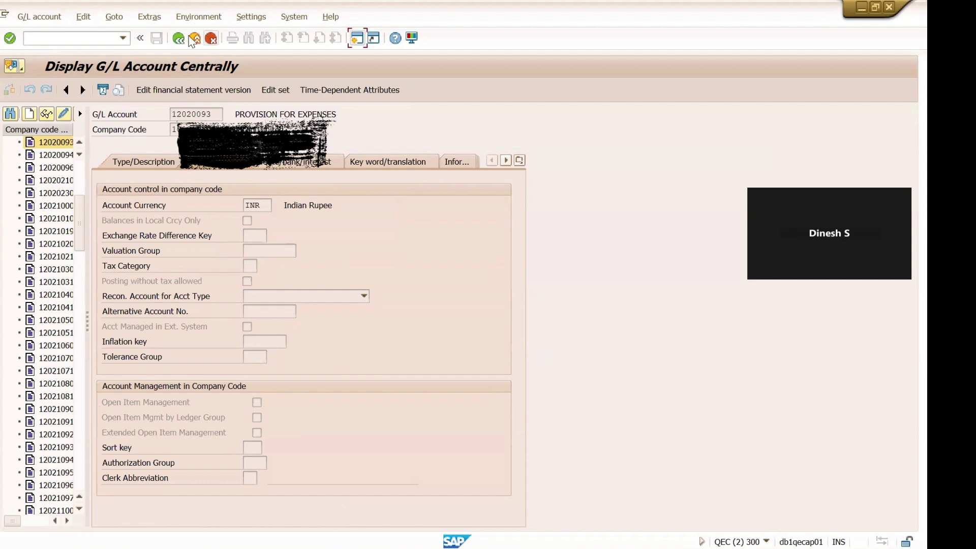
left_click(78, 39)
Run F-03 clearing for account 12020093 in company code 1000, which reports no open items managed.
type("/of-03")
key("Return")
type("12020093")
key("Return")
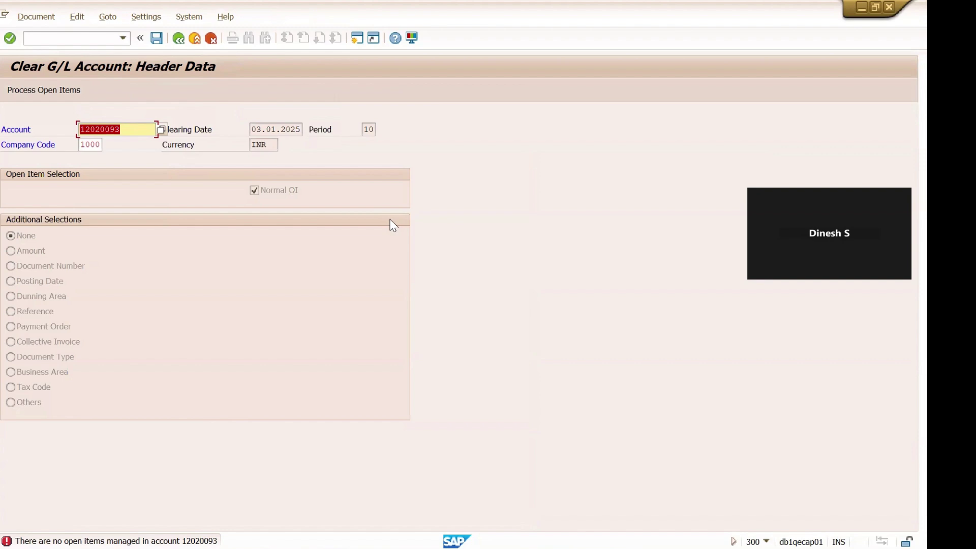
Close the clearing session and run the FAGLL03 line item report for account 12020093.
left_click(886, 8)
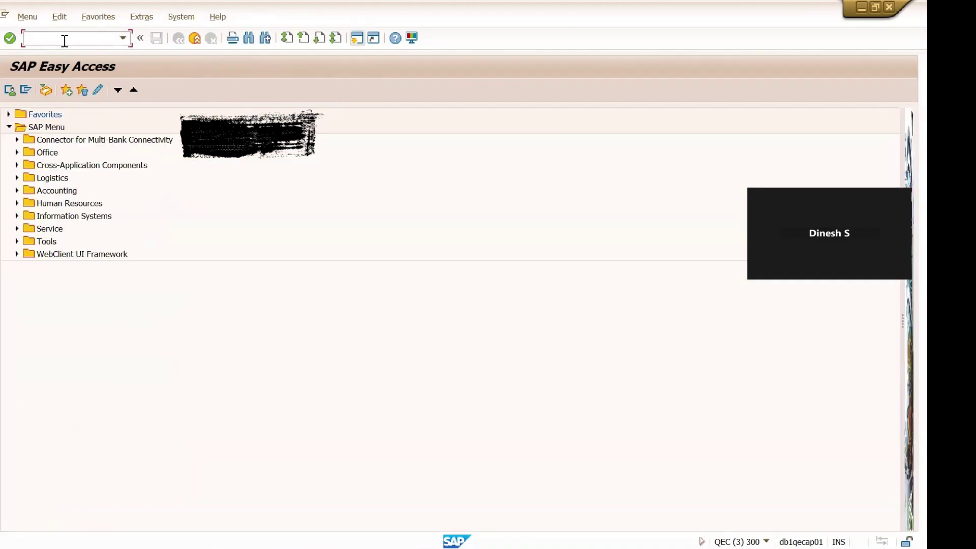
type("FAGLL03")
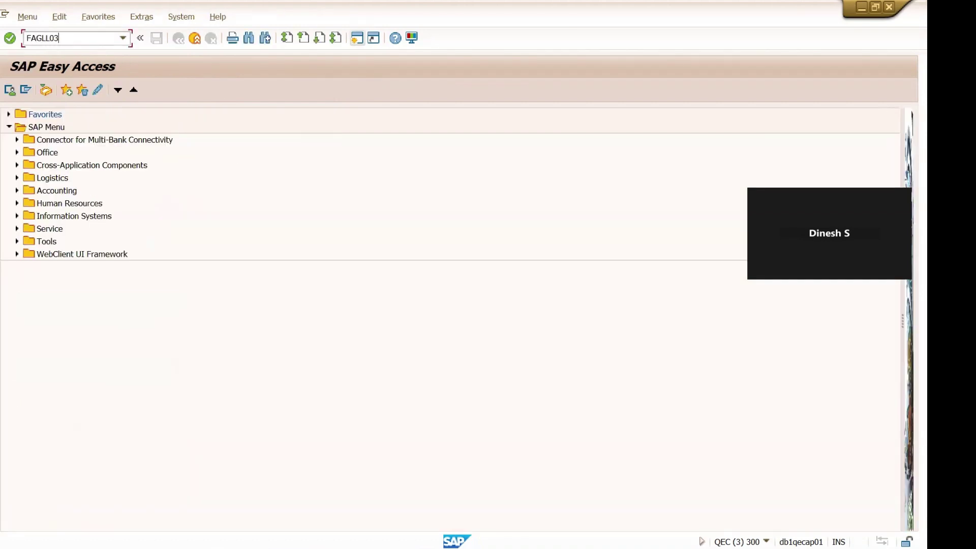
key("Return")
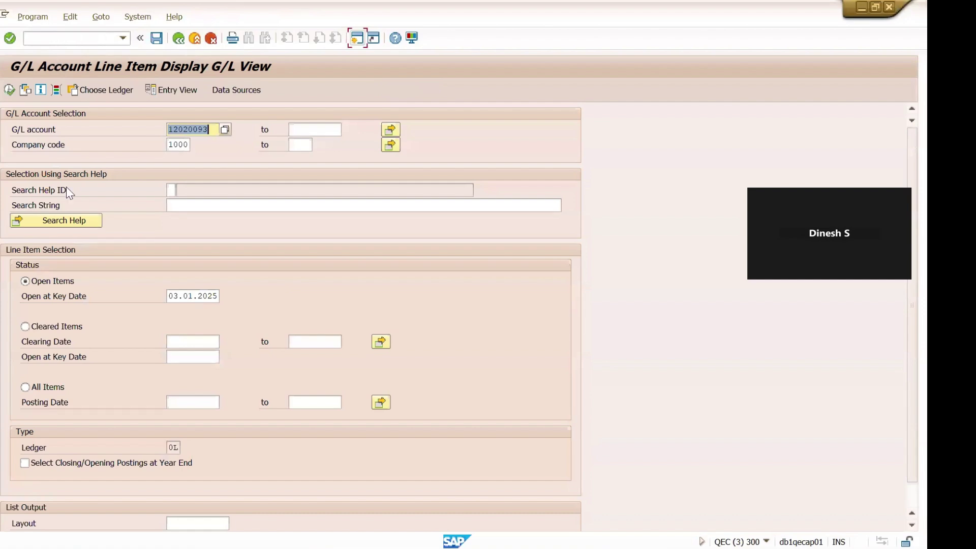
left_click(9, 90)
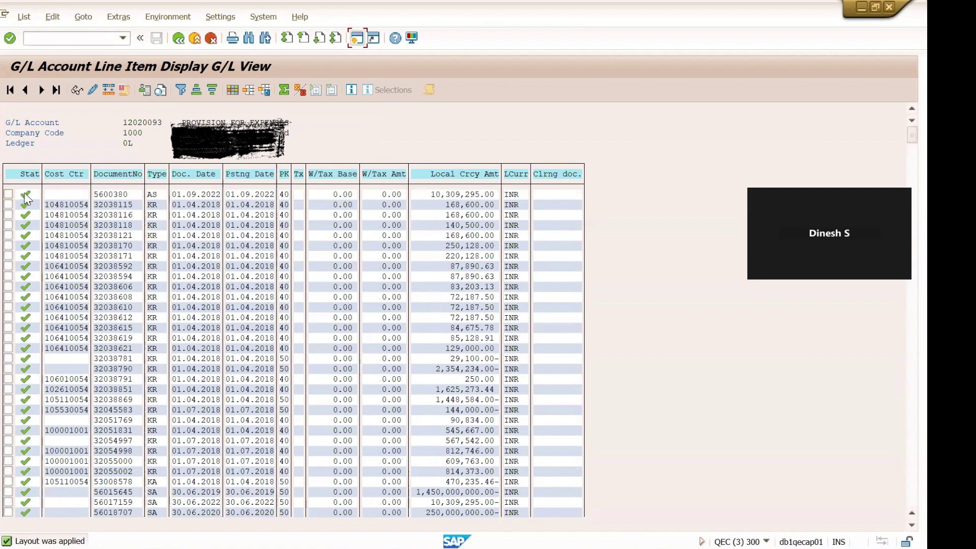
Show the status icon legend and compare the Open, Cleared and Posted statuses with the items.
key("Down")
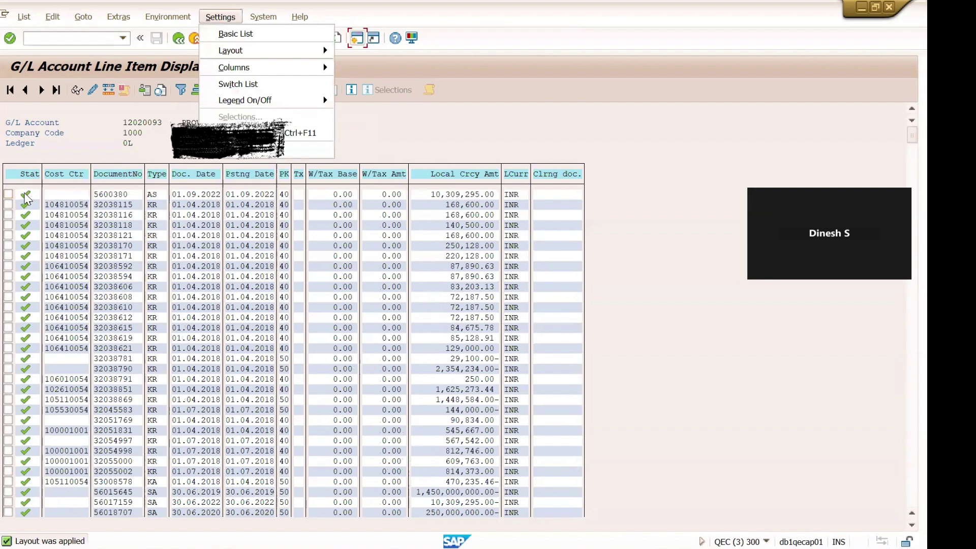
mouse_move(255, 102)
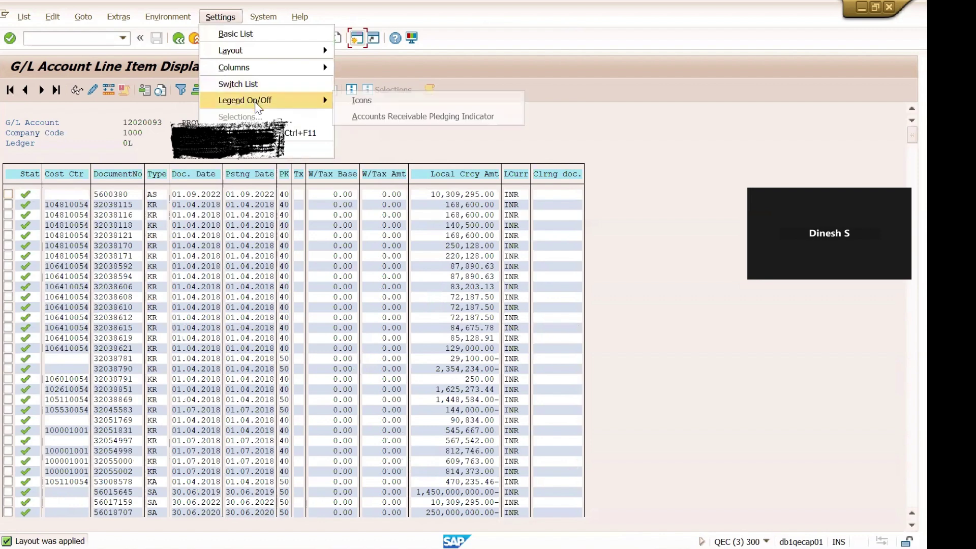
left_click(378, 101)
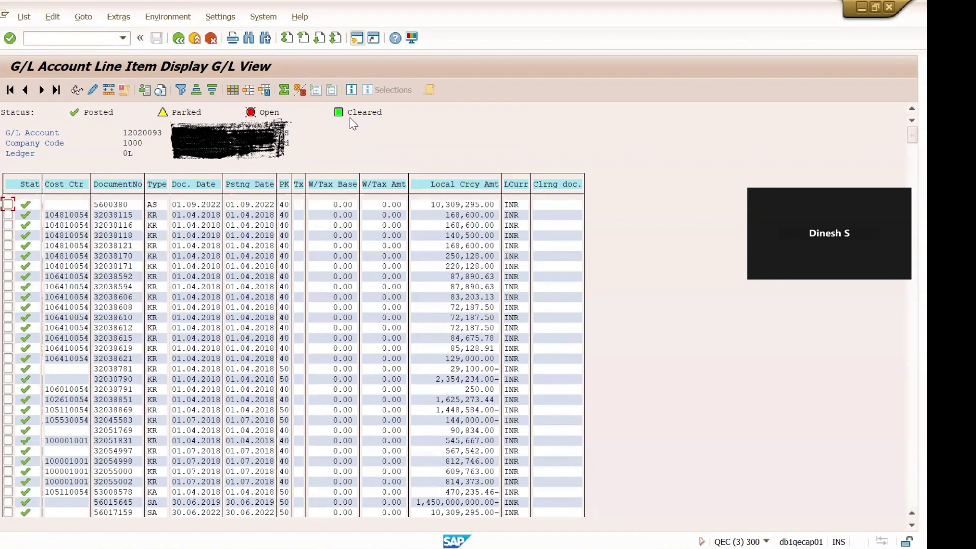
left_click(254, 111)
left_click(357, 117)
left_click(28, 201)
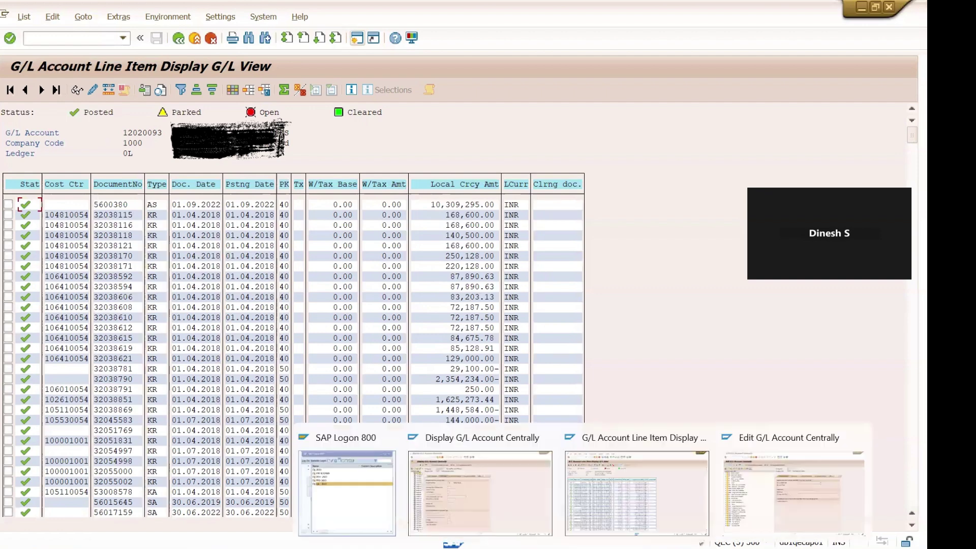
Tick Open Item Management on account 12020093, save, and open the resulting error's explanation.
left_click(418, 476)
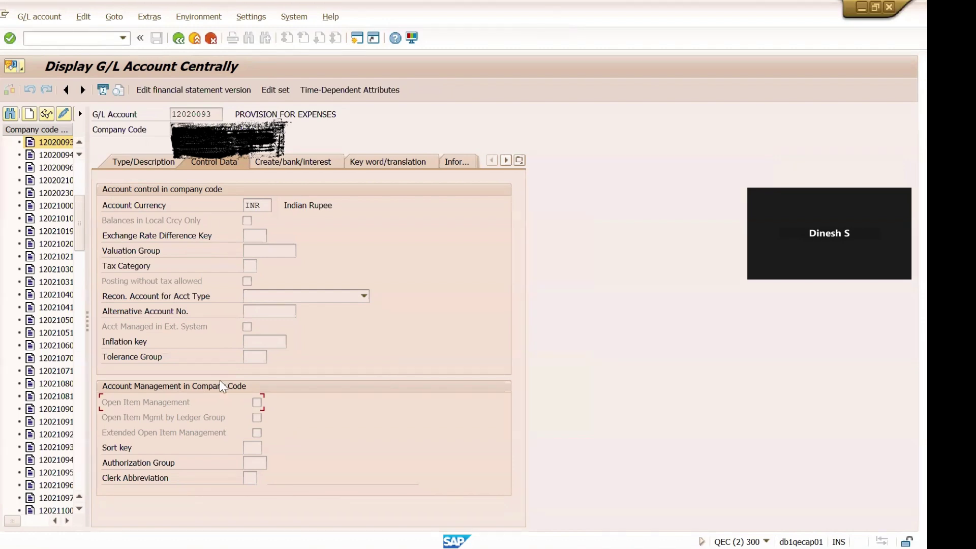
left_click(64, 114)
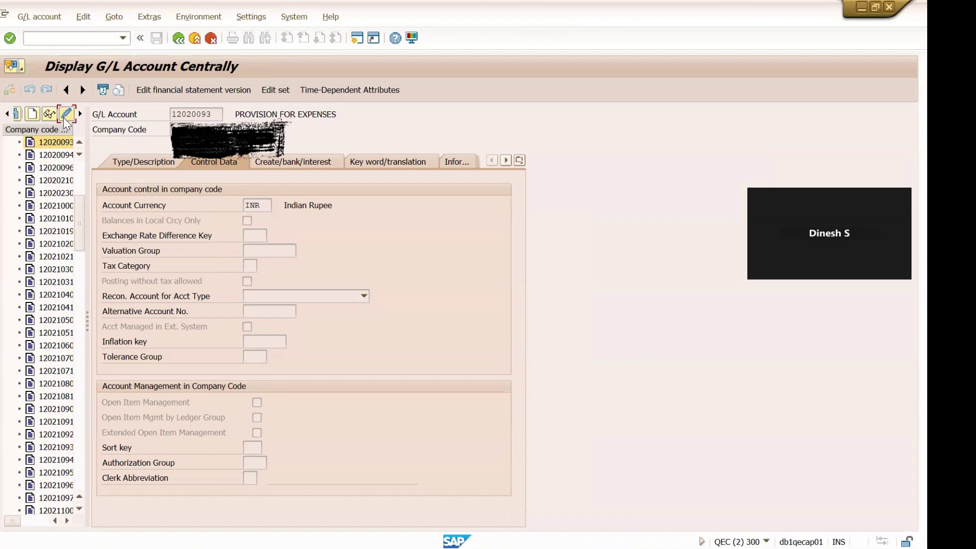
left_click(258, 402)
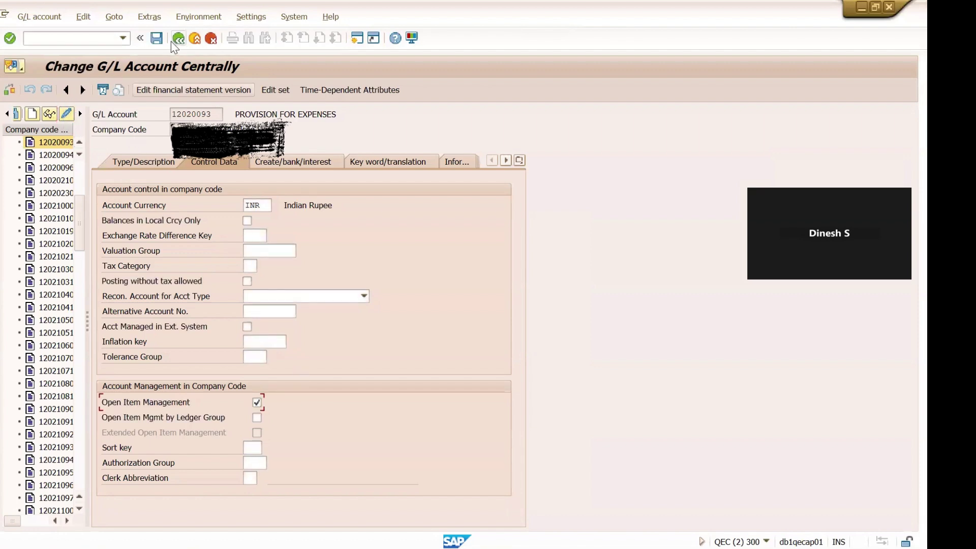
left_click(157, 39)
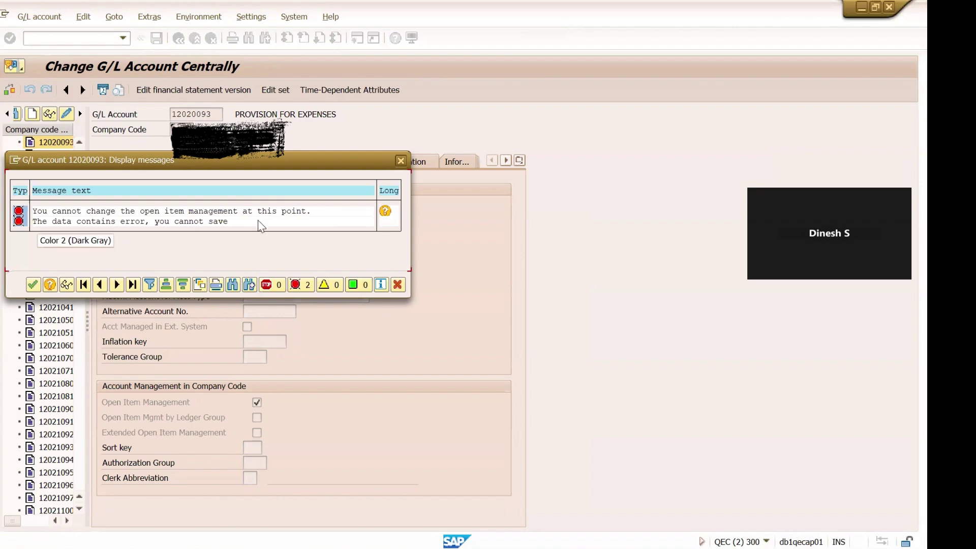
left_click(385, 211)
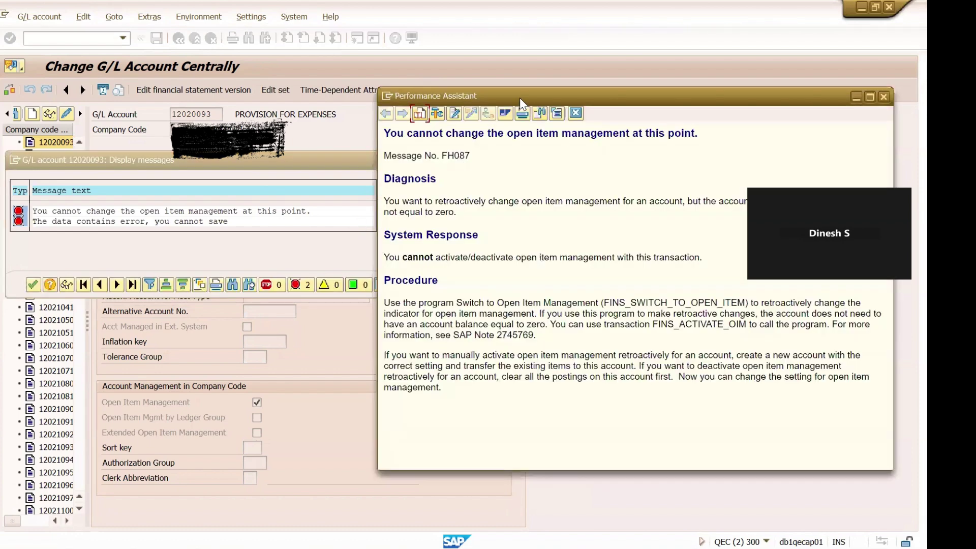
Read the FH087 help text, copy the transaction name FINS_ACTIVATE_OIM, and close the messages.
left_click_drag(520, 102, 247, 108)
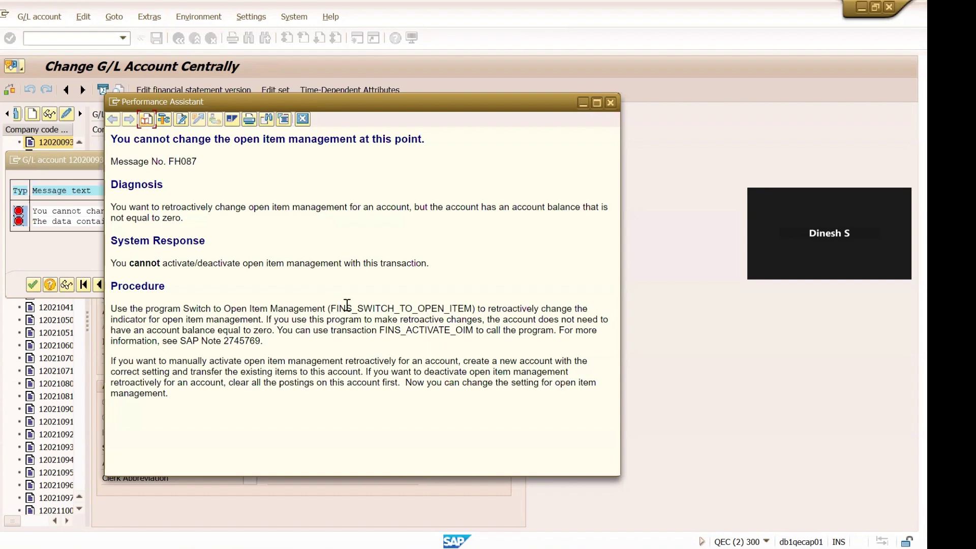
left_click_drag(331, 308, 470, 310)
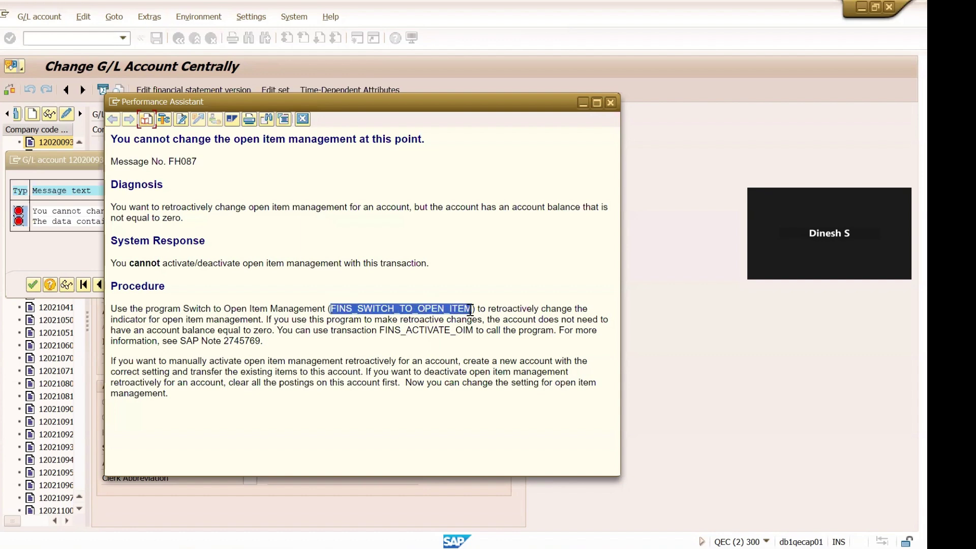
left_click(339, 324)
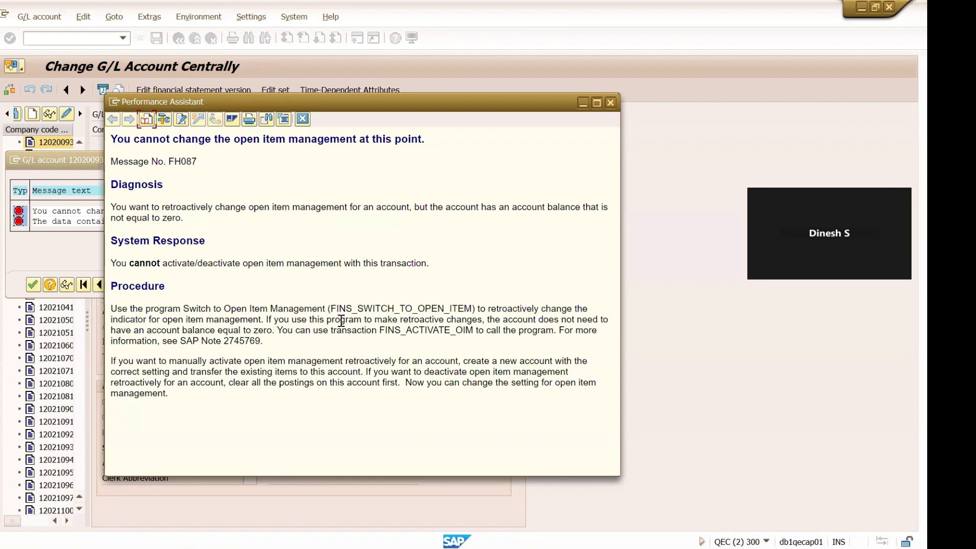
left_click_drag(331, 307, 470, 308)
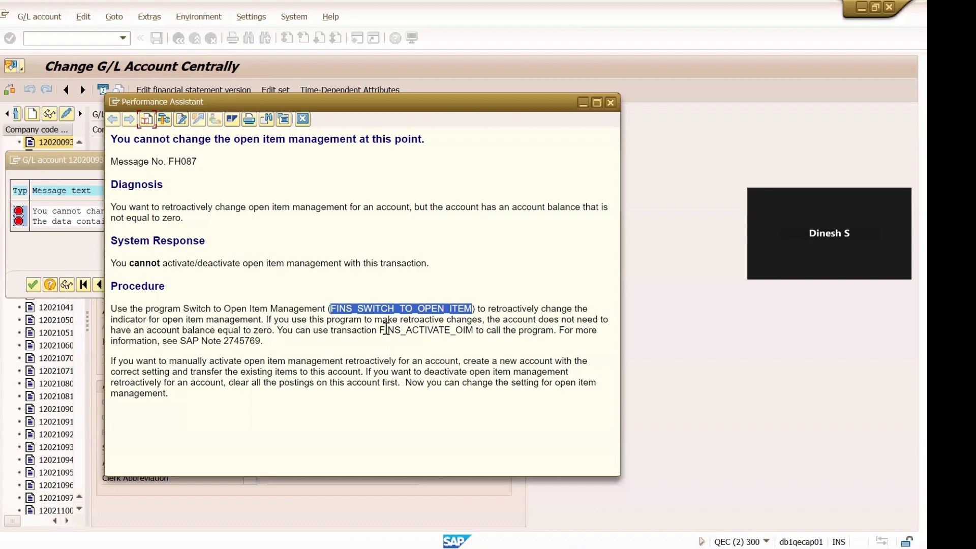
left_click_drag(381, 330, 464, 333)
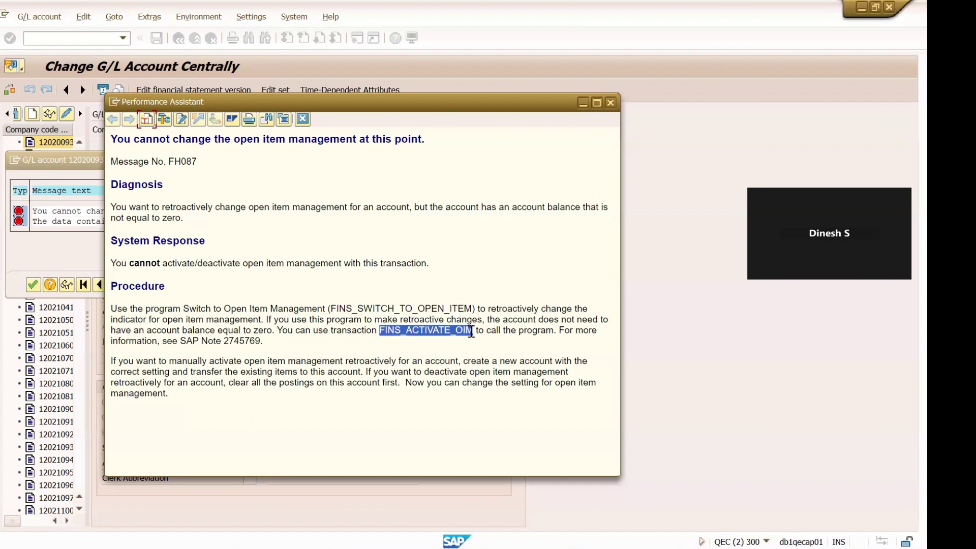
left_click(478, 351)
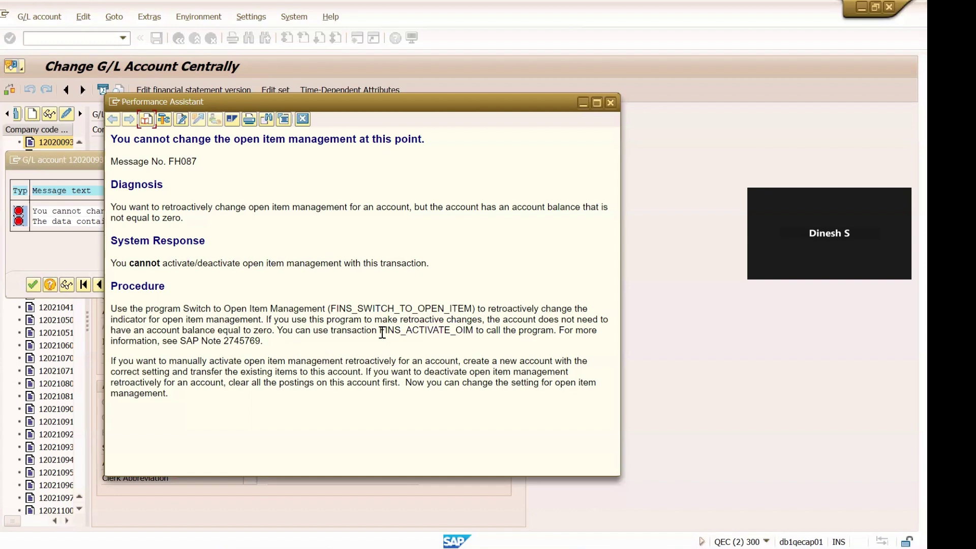
left_click_drag(379, 330, 478, 331)
key("ctrl+c")
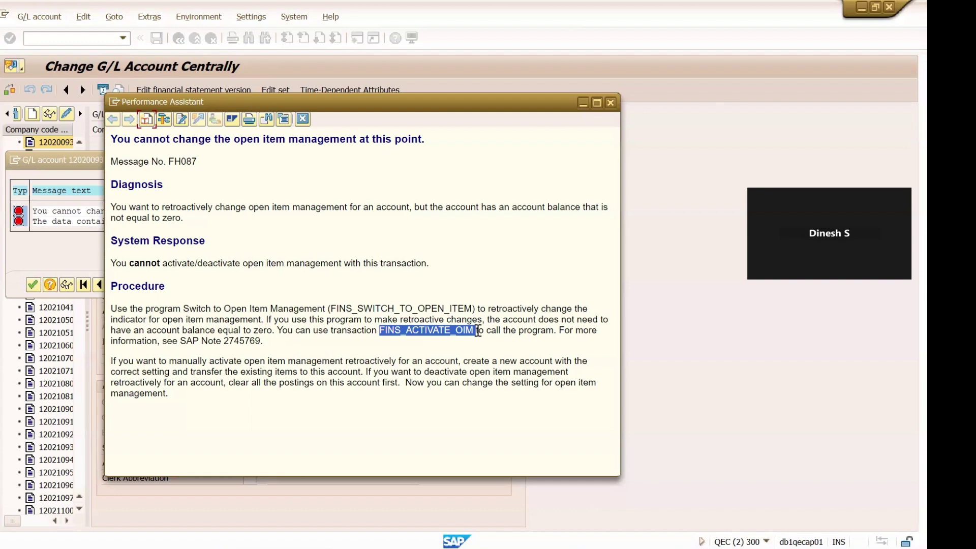
key("Escape")
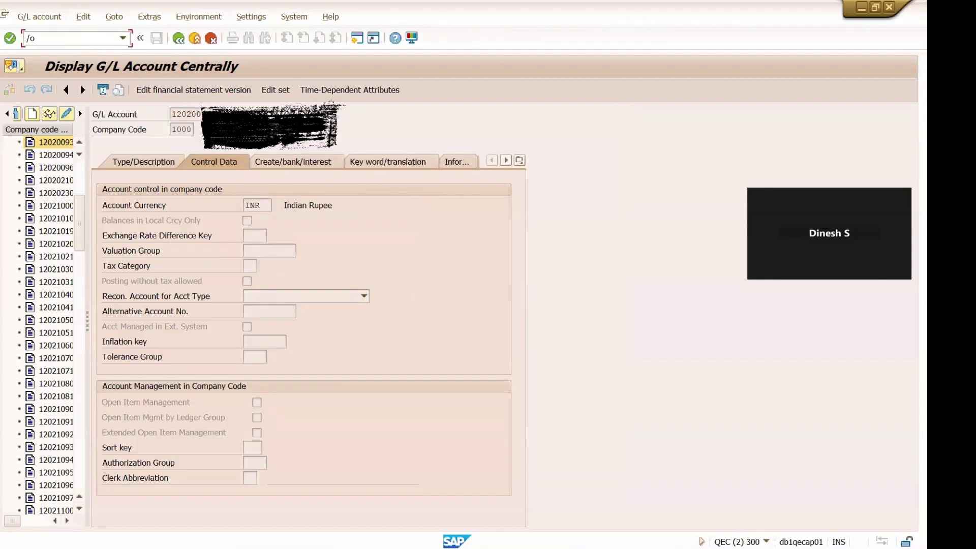
Test-run FINS_ACTIVATE_OIM for account 12020093 in company code 1000, then return to the selection screen.
type("/o")
key("ctrl+v")
key("Return")
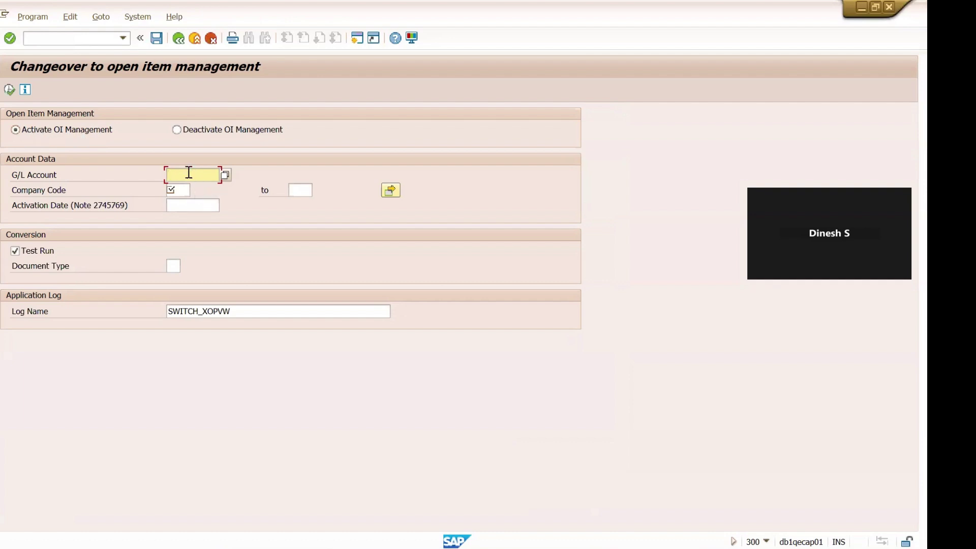
type("12020093")
key("Tab")
type("1000")
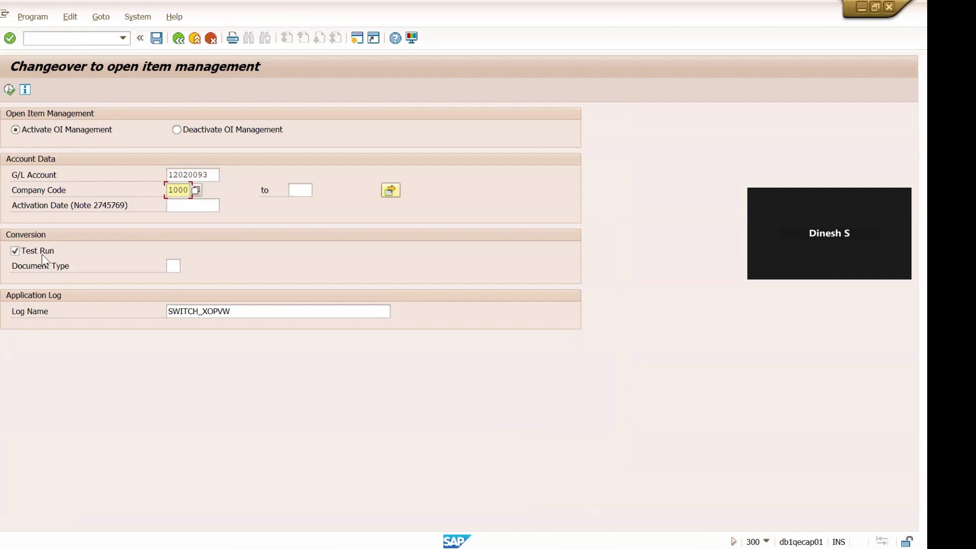
left_click(11, 92)
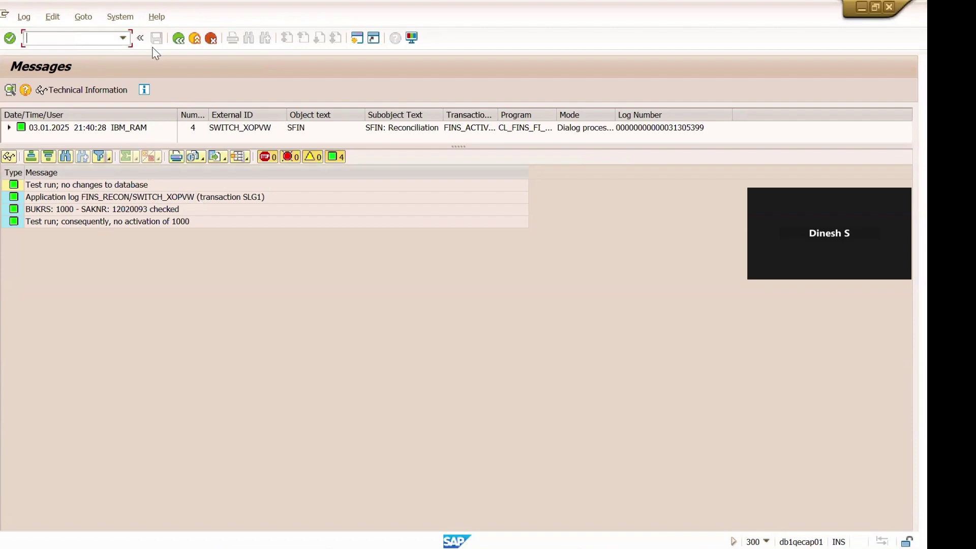
left_click(178, 41)
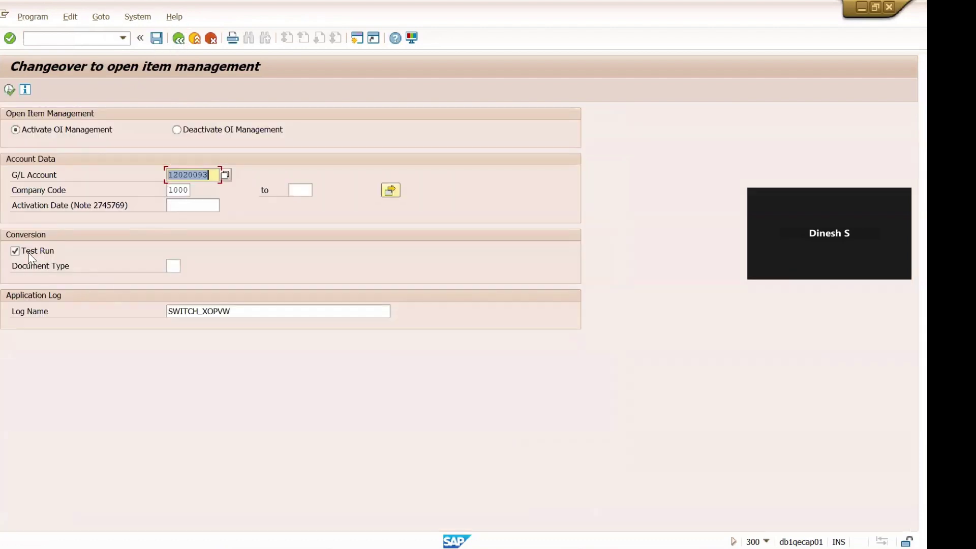
Untick Test Run and execute the real changeover, acknowledging the long-runtime notice.
left_click(27, 252)
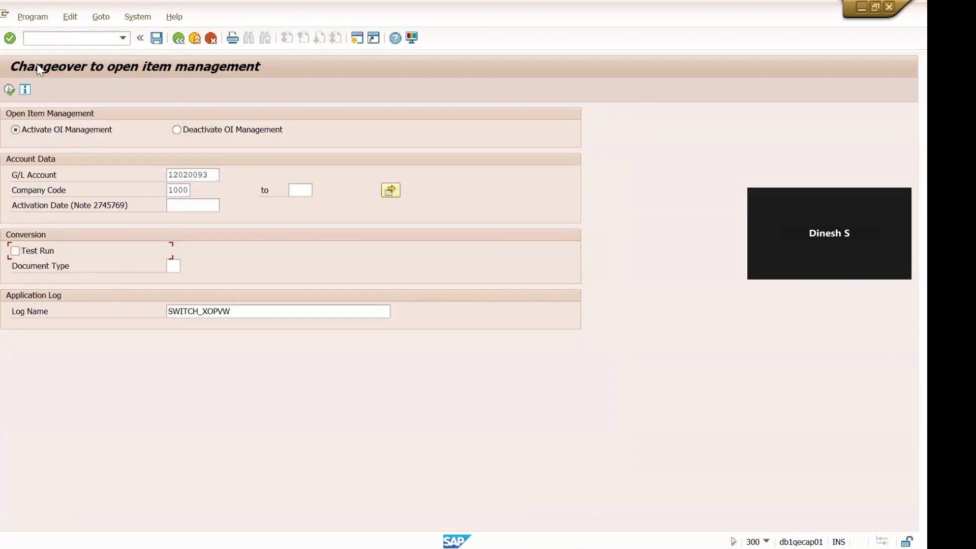
left_click(9, 90)
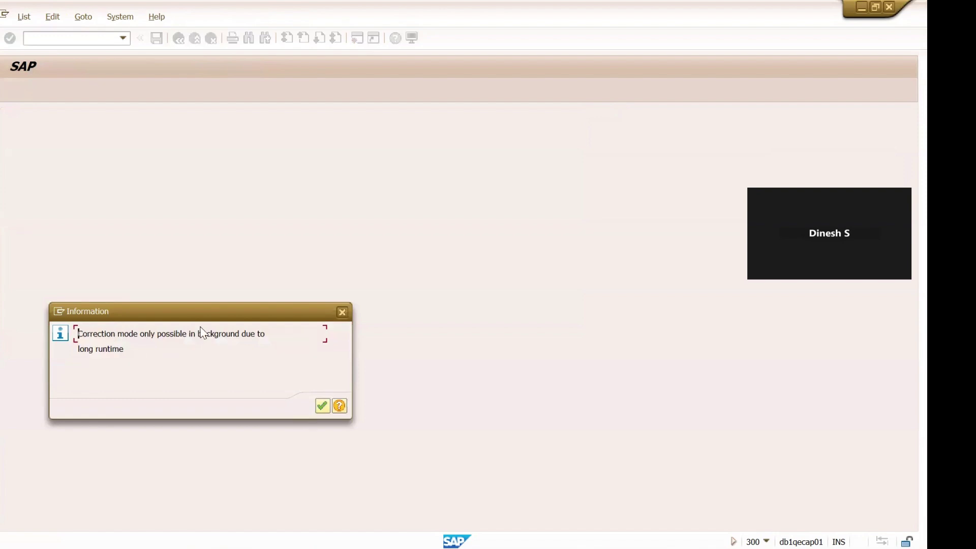
left_click(320, 409)
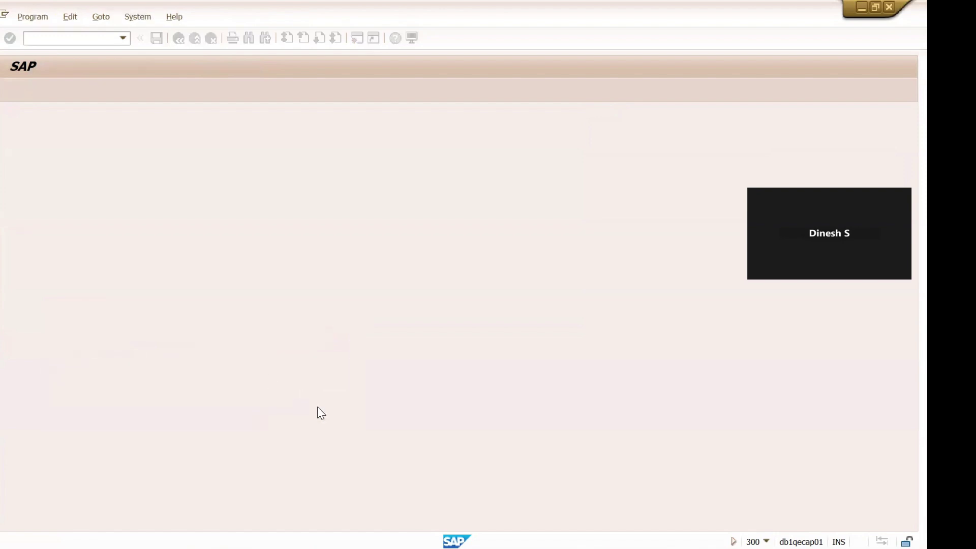
Schedule the changeover as a background job on output device LP01, starting immediately.
left_click(40, 23)
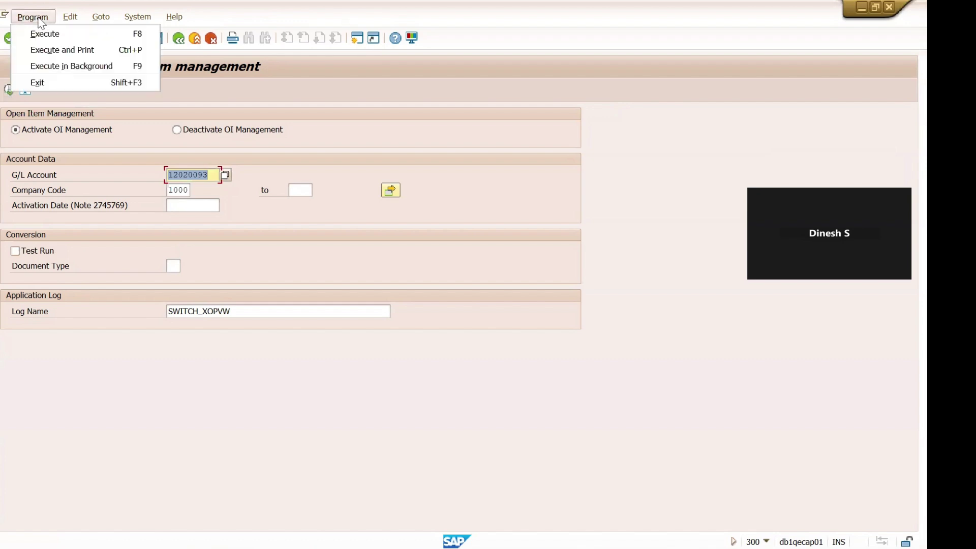
left_click(62, 71)
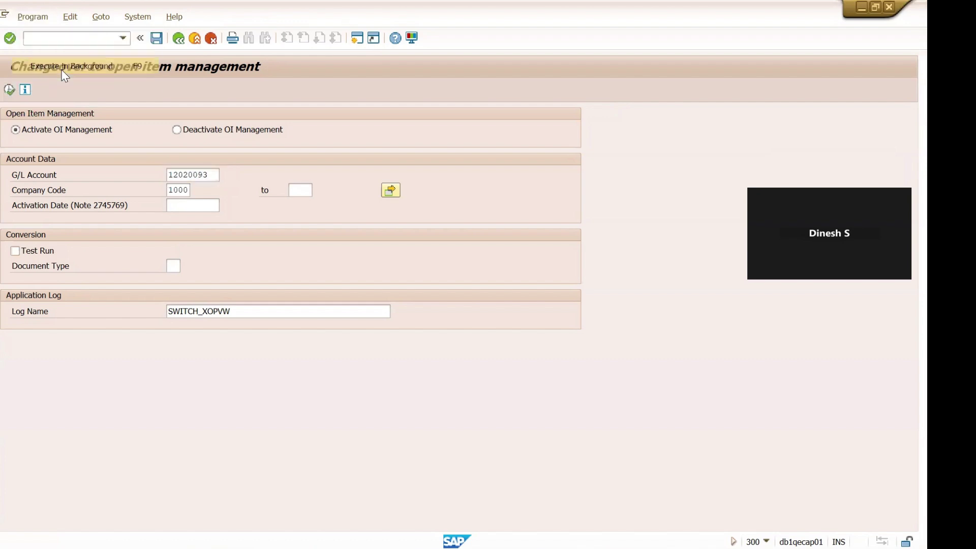
key("BackSpace")
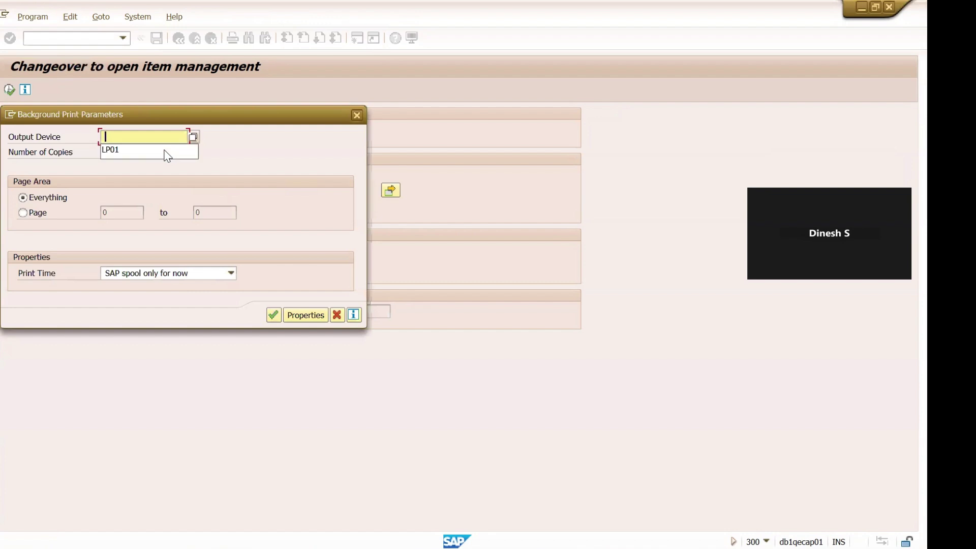
left_click(168, 156)
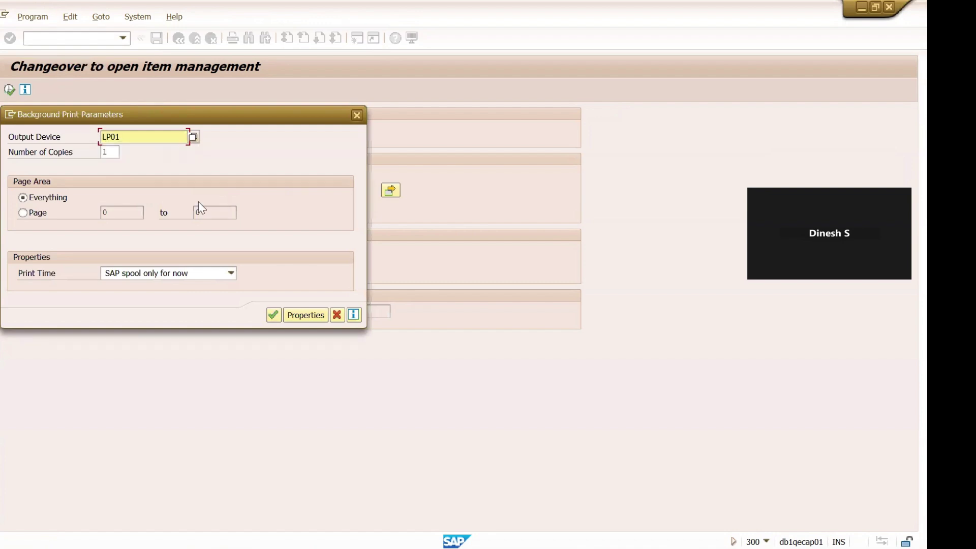
left_click(273, 315)
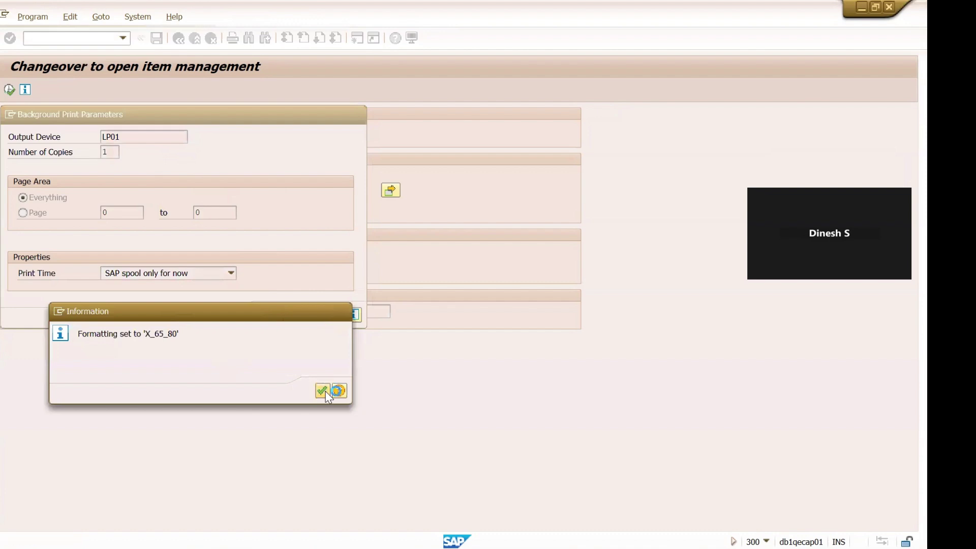
left_click(325, 392)
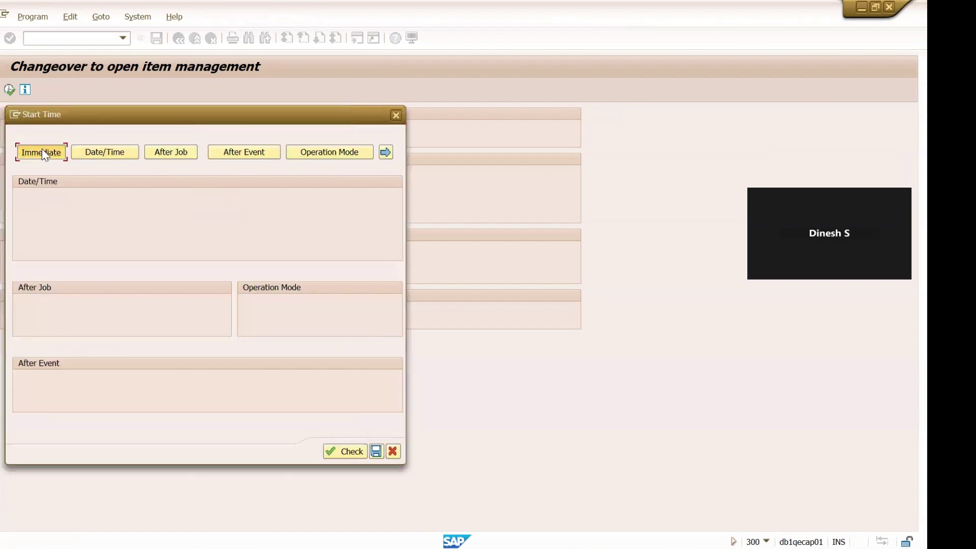
left_click(42, 150)
left_click(228, 468)
left_click(264, 465)
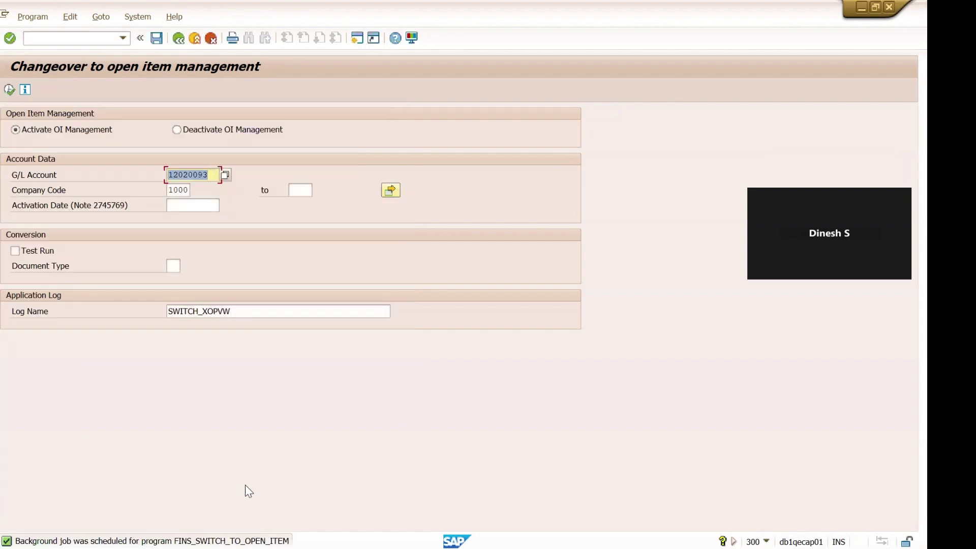
Confirm in the Job Overview that the FINS_SWITCH_TO_OPEN_ITEM job finished, then return to the account display.
left_click(136, 18)
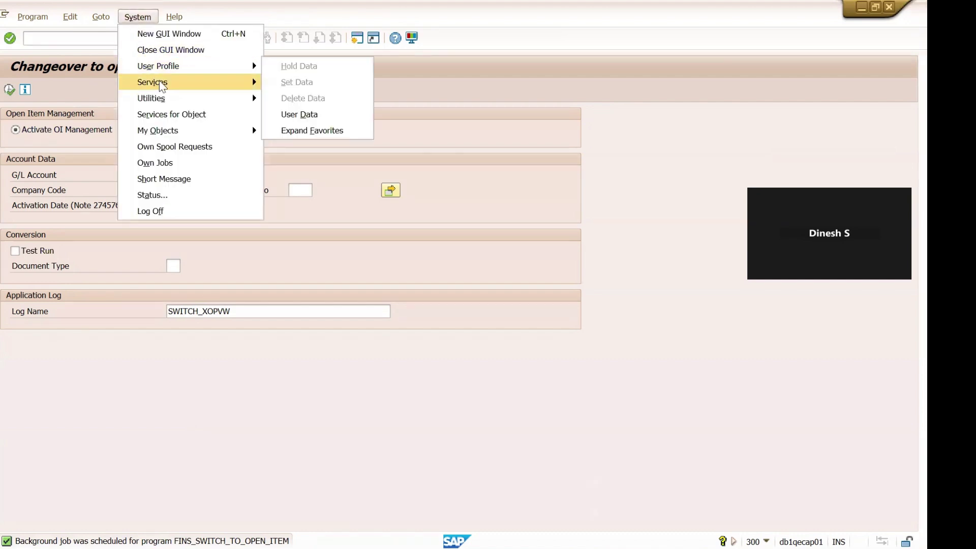
mouse_move(157, 83)
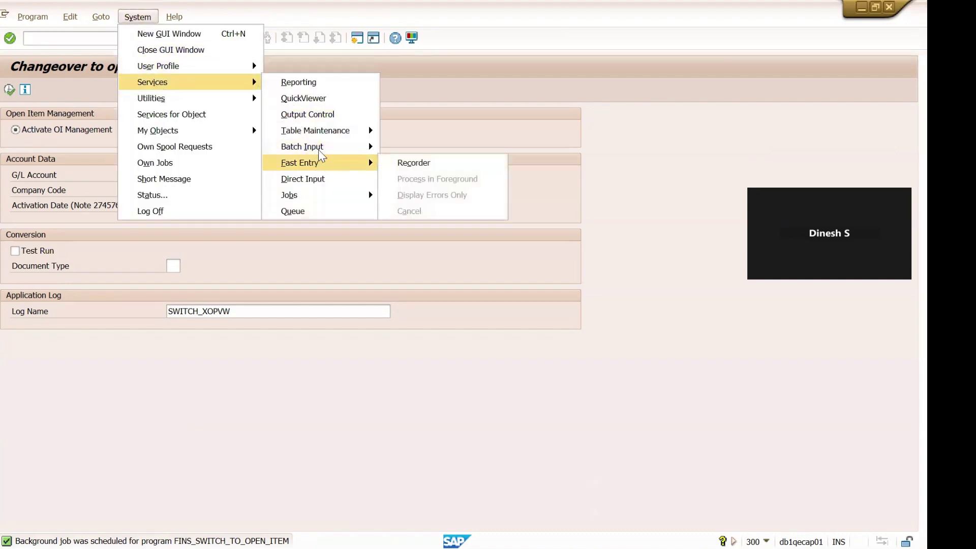
mouse_move(315, 196)
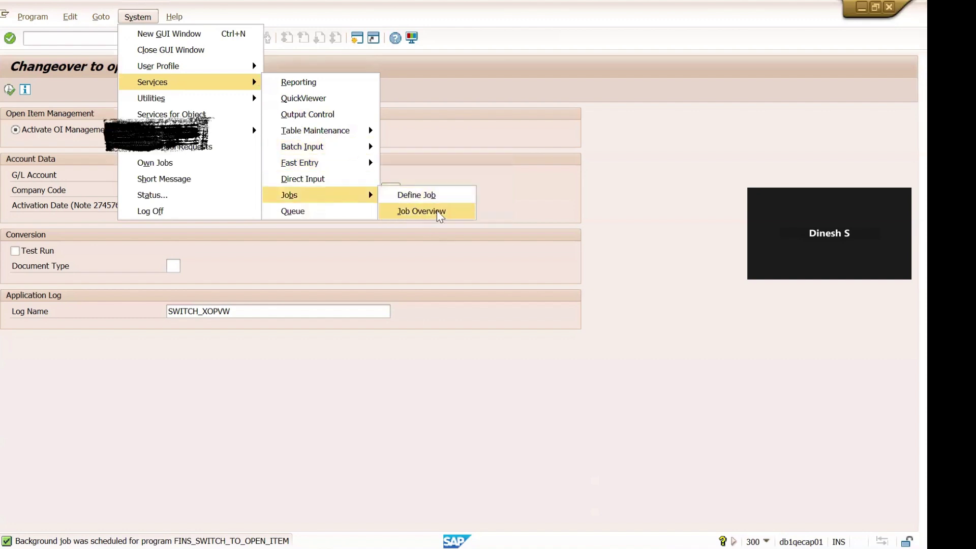
left_click(438, 216)
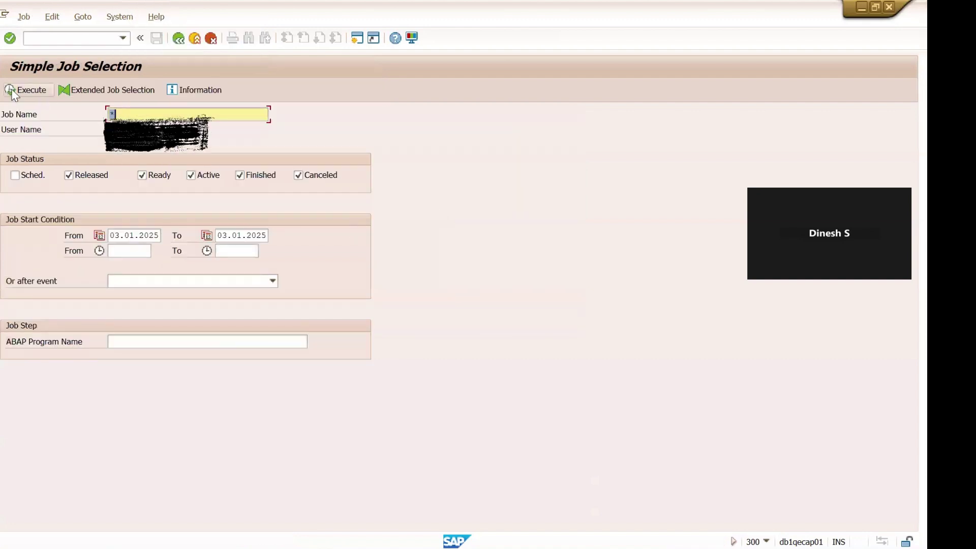
left_click(12, 92)
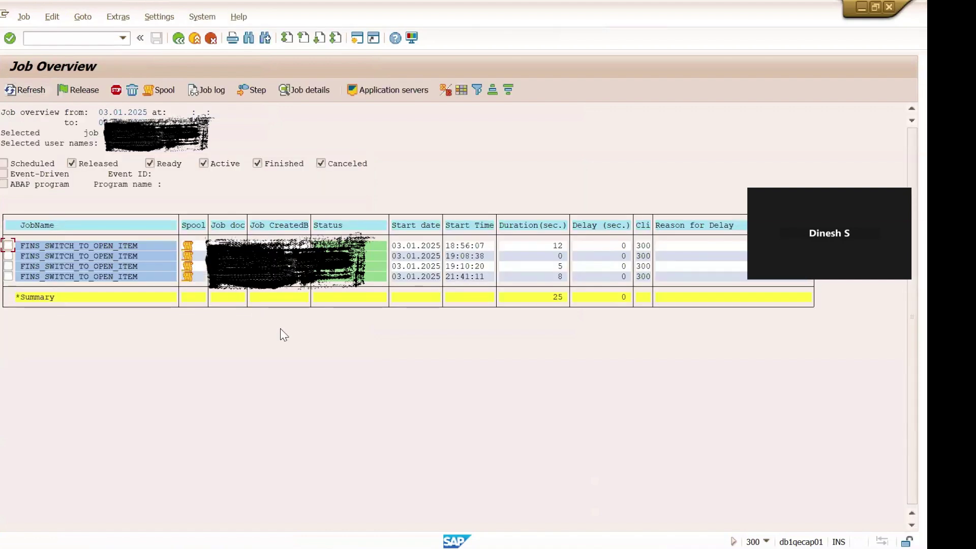
left_click(452, 276)
mouse_move(454, 541)
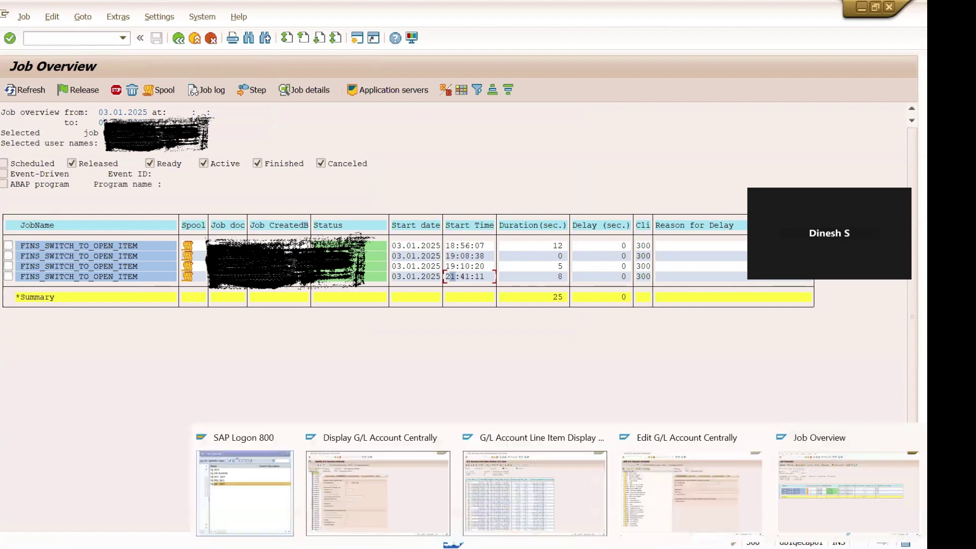
left_click(361, 515)
Refresh the form by opening account 12021010 and then 12020093 again from the account tree.
left_click_drag(217, 115, 157, 121)
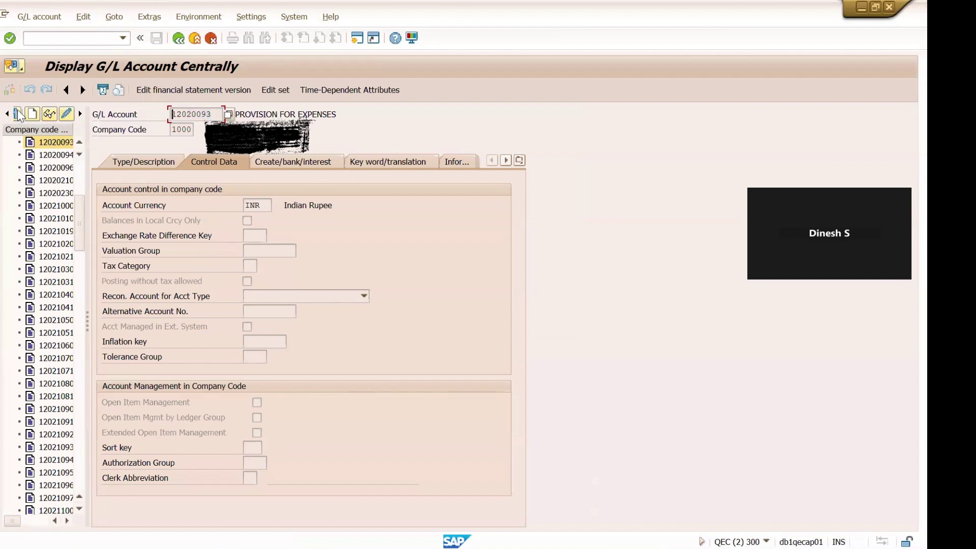
left_click(67, 113)
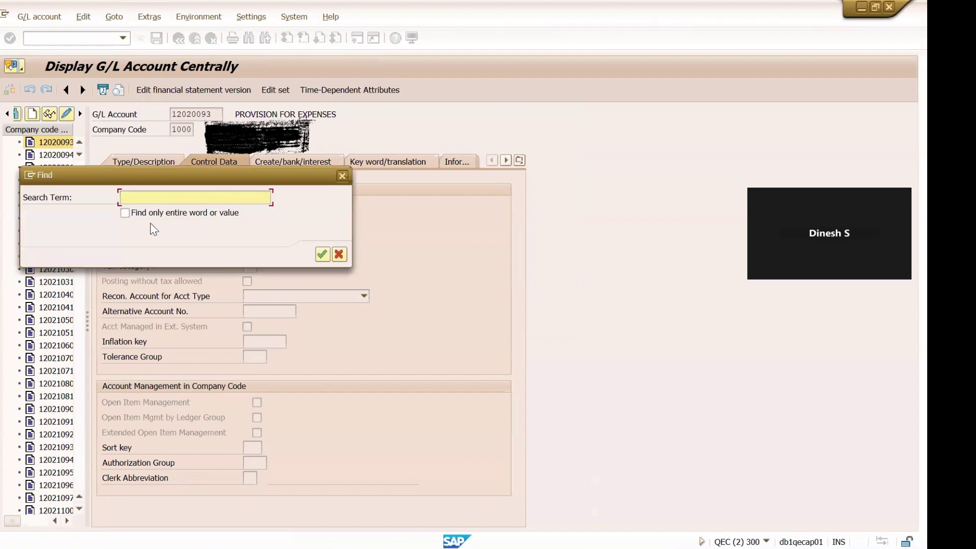
left_click(342, 176)
double_click(46, 220)
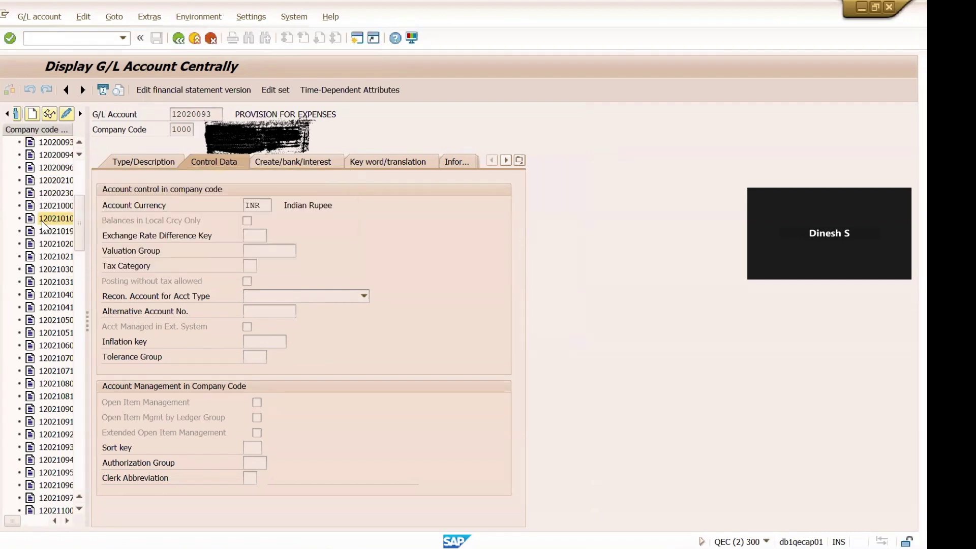
double_click(56, 144)
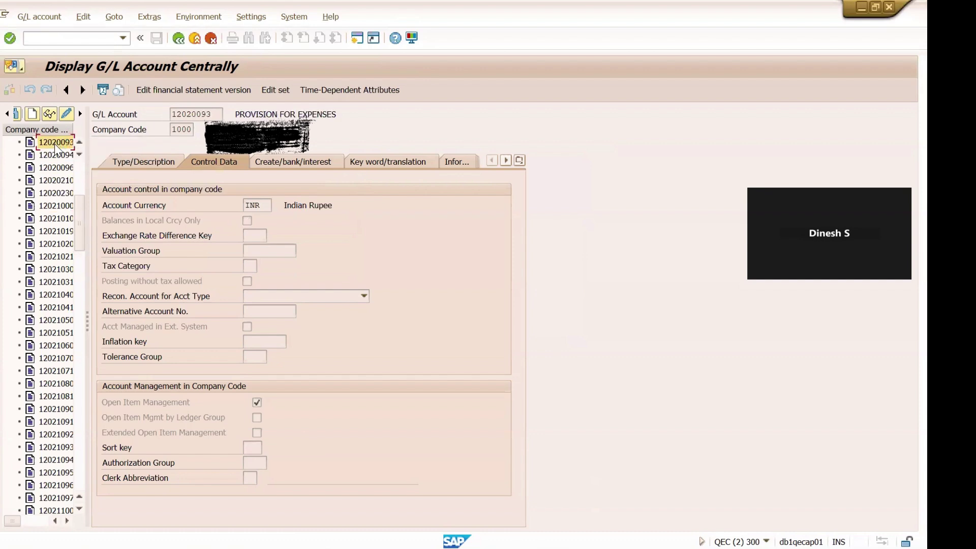
Verify account 12020093's control data now shows Open Item Management ticked.
key("ctrl+f")
left_click(342, 172)
key("ctrl+2")
left_click_drag(98, 397, 173, 408)
mouse_move(231, 406)
left_mouse_down()
mouse_move(259, 401)
mouse_move(256, 391)
mouse_move(96, 402)
left_mouse_up()
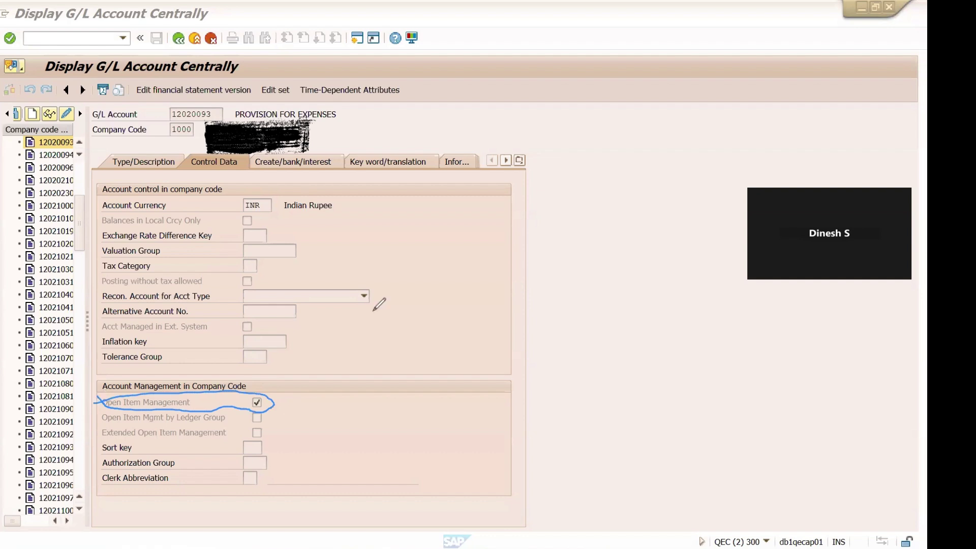
key("e")
key("Escape")
mouse_move(614, 546)
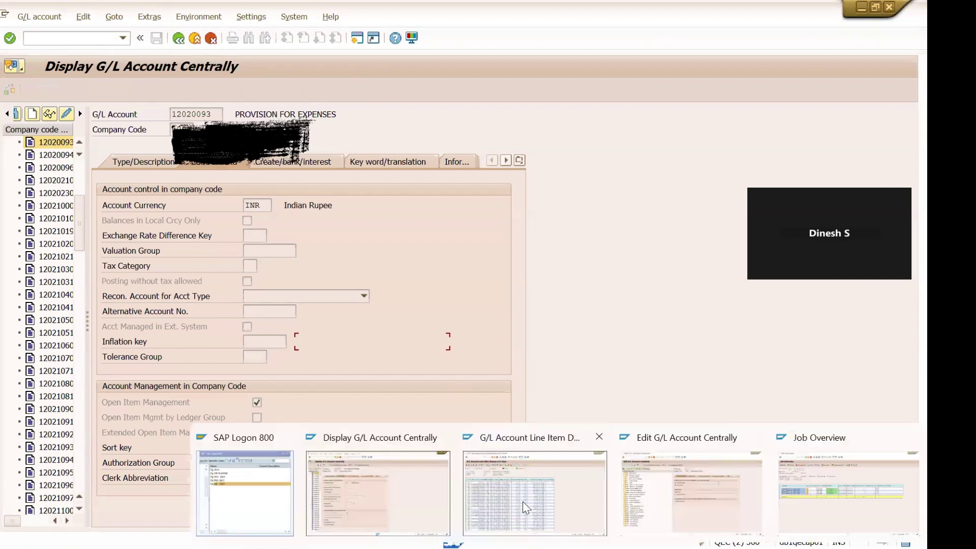
Rerun the FAGLL03 line item list for account 12020093 so its items show Open status.
left_click(522, 501)
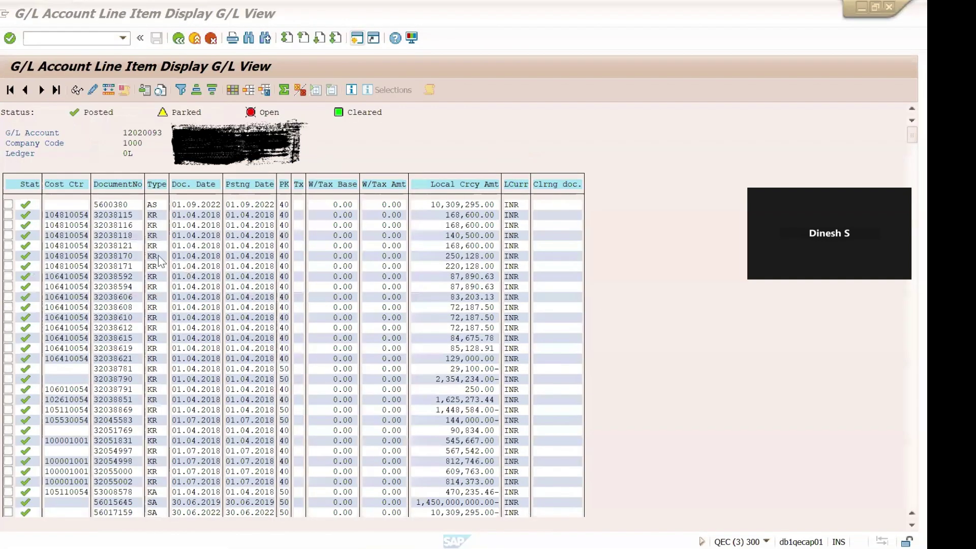
left_click(28, 205)
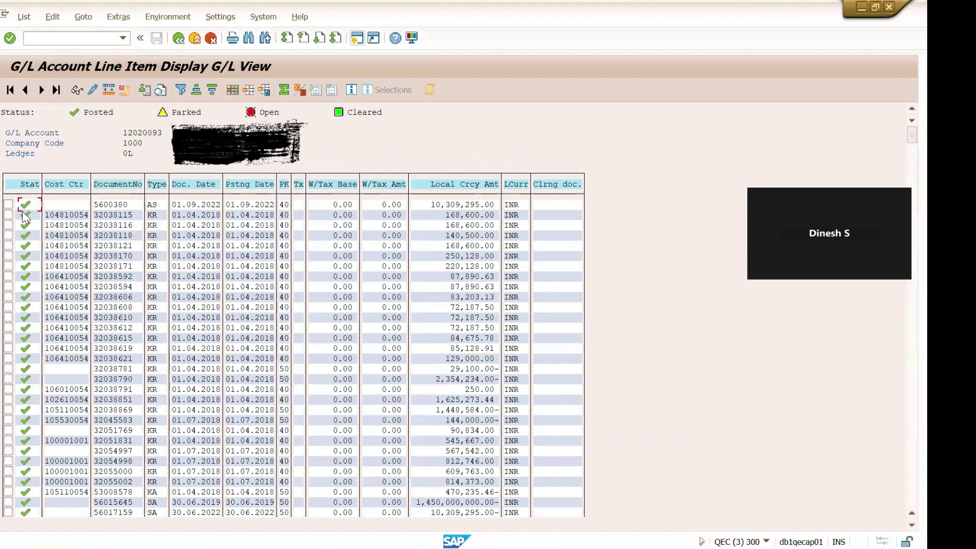
left_click(178, 39)
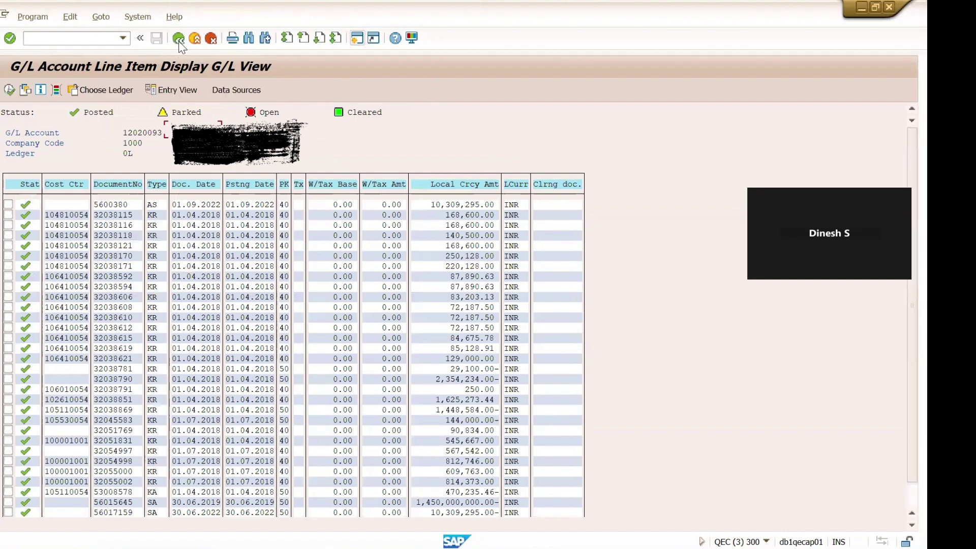
left_click(9, 91)
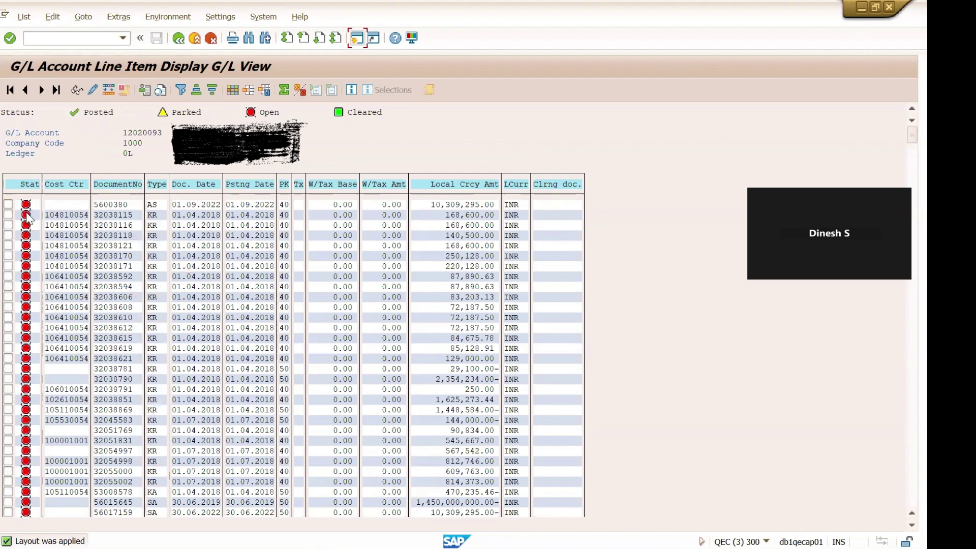
left_click(156, 337)
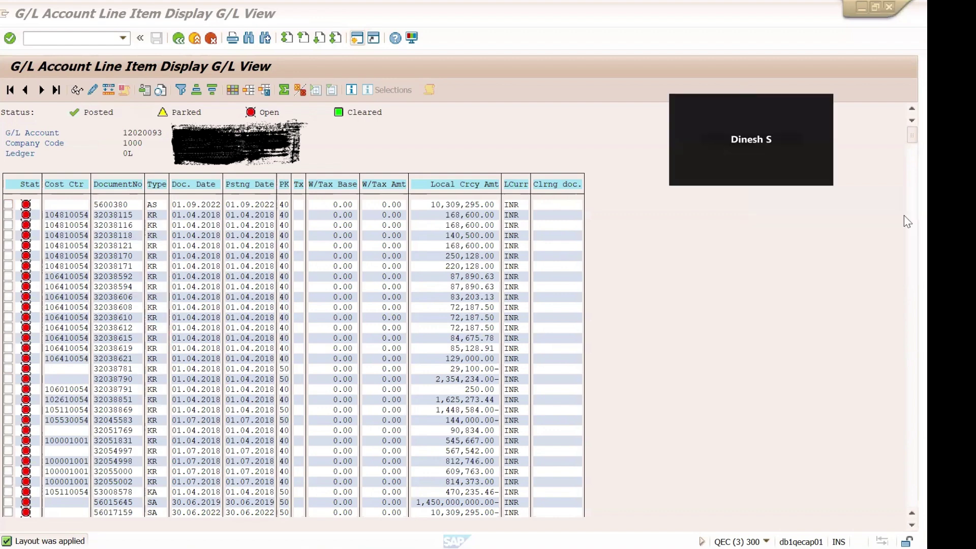
Copy document number 32129197 into Excel cell F6 and autofit column F.
left_click_drag(903, 139, 904, 461)
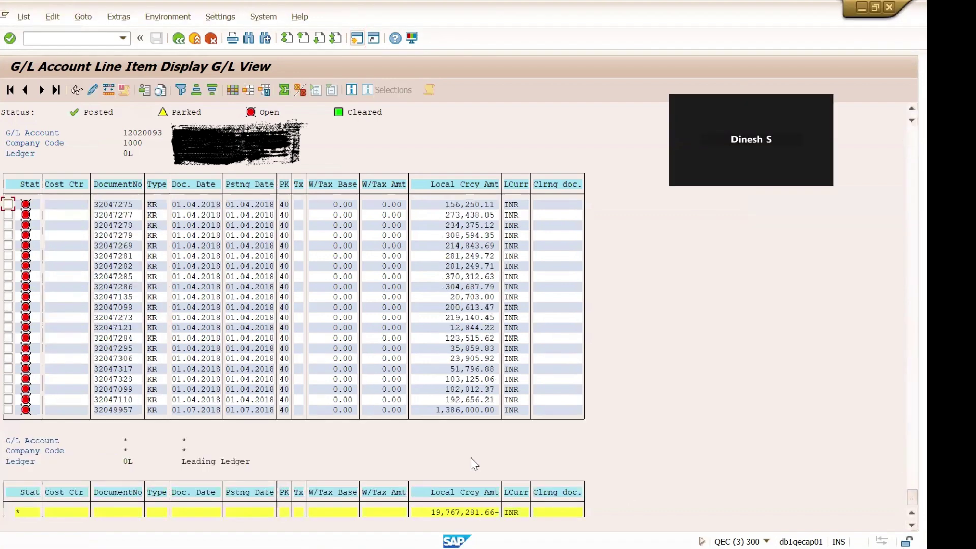
left_click(132, 301)
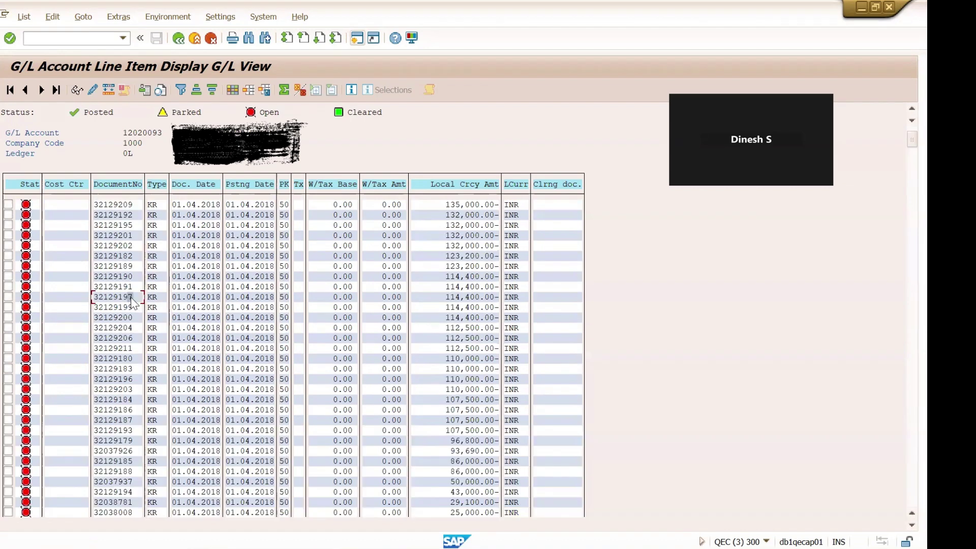
left_click_drag(92, 293, 143, 299)
key("ctrl+c")
left_click(646, 487)
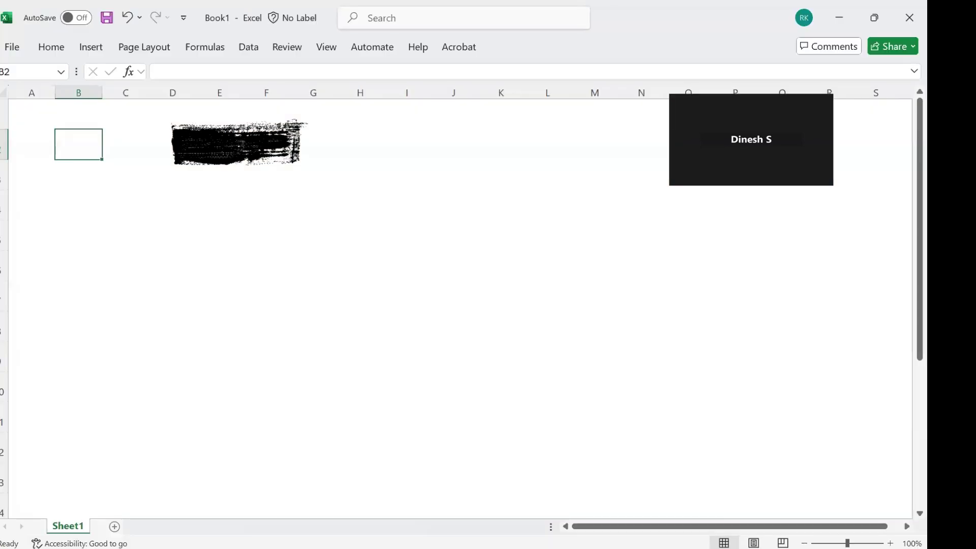
left_click(251, 263)
key("ctrl+v")
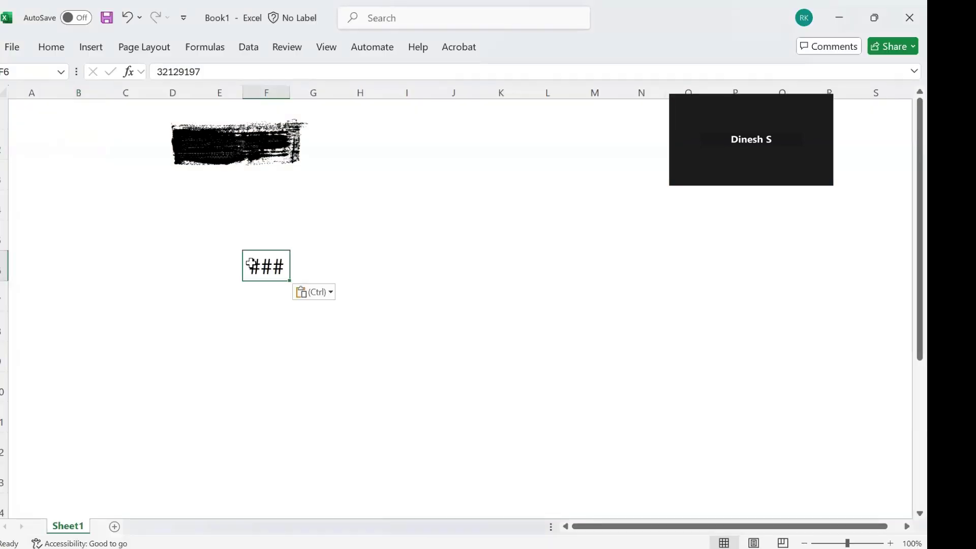
double_click(287, 92)
Copy document number 32037119 from SAP and paste it below 32129197 in column F.
key("alt+Tab")
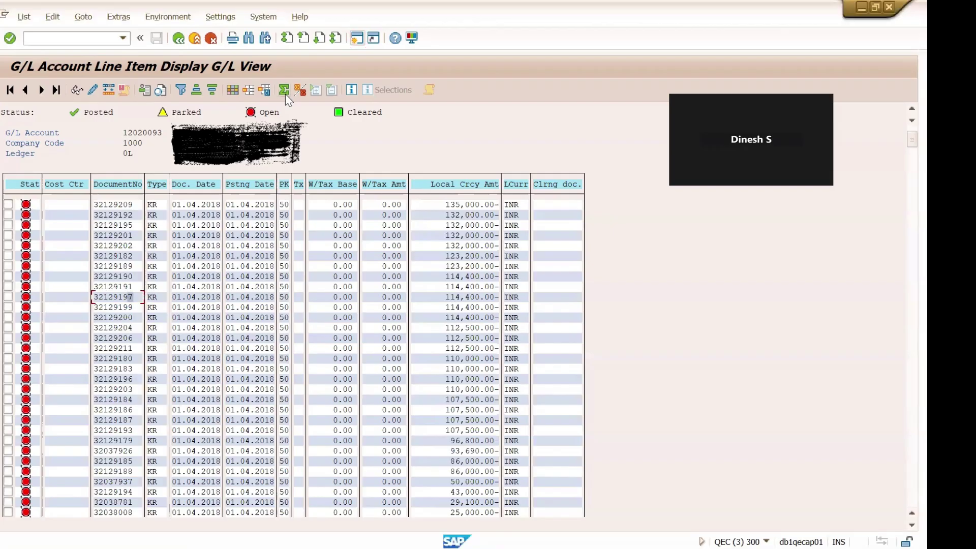
left_click_drag(92, 492, 141, 496)
key("ctrl+c")
key("alt+Tab")
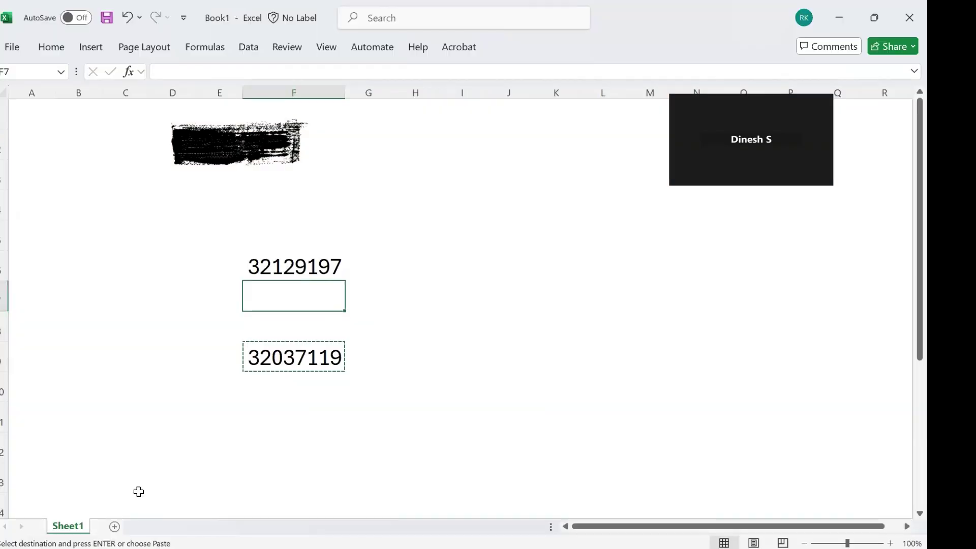
key("ctrl+v")
key("Return")
Load the open items of account 12020093 for clearing.
key("alt+Tab")
key("Down")
key("Return")
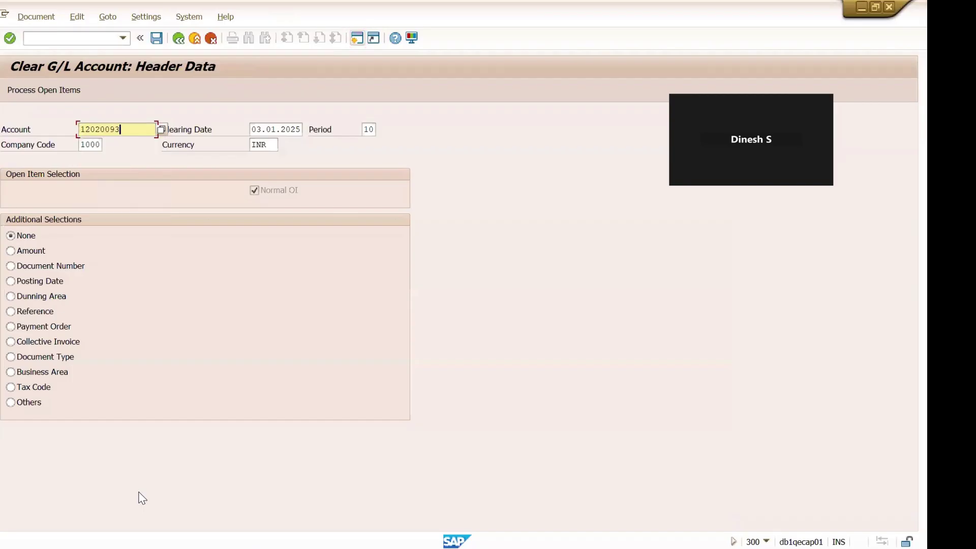
left_click(41, 93)
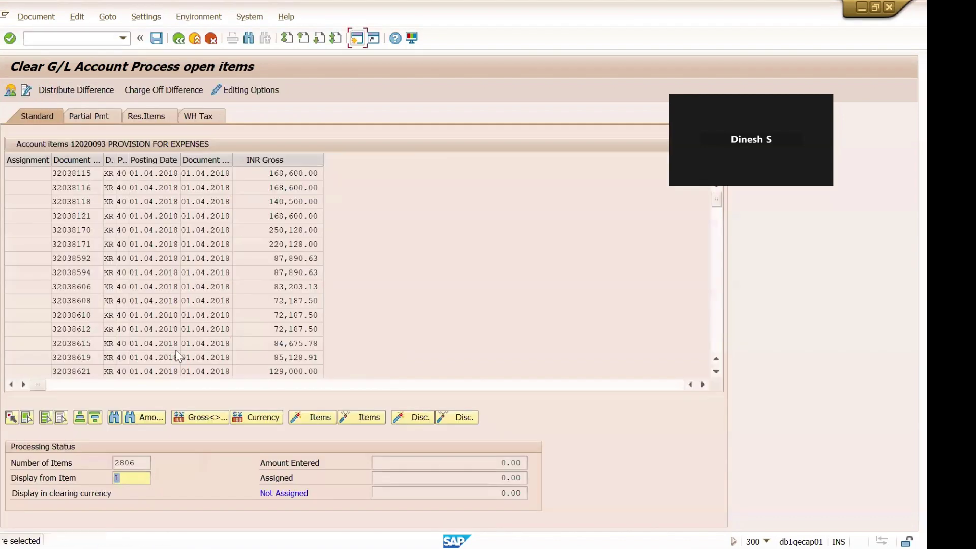
Search open items by Document Number using 32129197 and 32037119 from Excel.
left_click(114, 417)
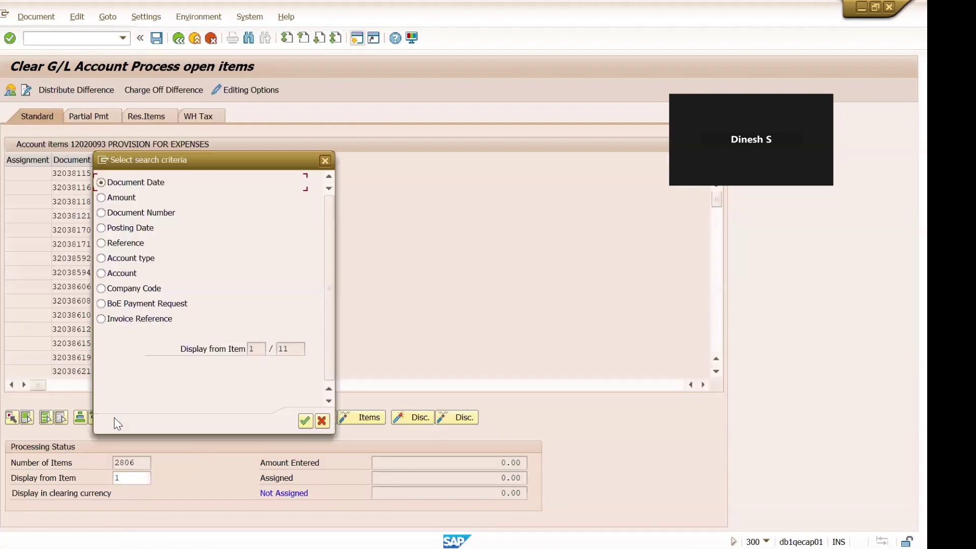
key("Down")
key("Down")
key("Return")
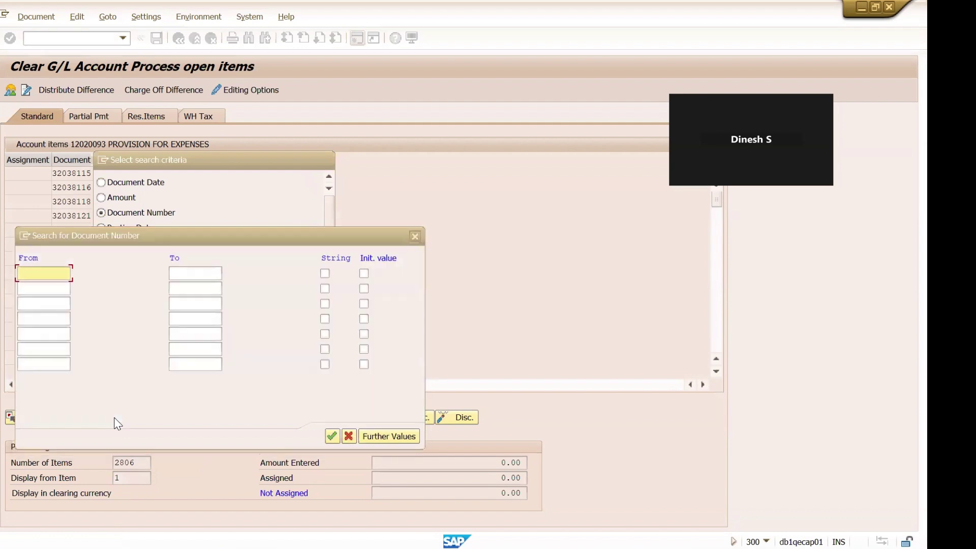
key("alt+Tab")
key("Up")
key("Up")
key("Up")
key("Down")
key("shift+Down")
key("ctrl+c")
key("alt+Tab")
key("ctrl+v")
key("Return")
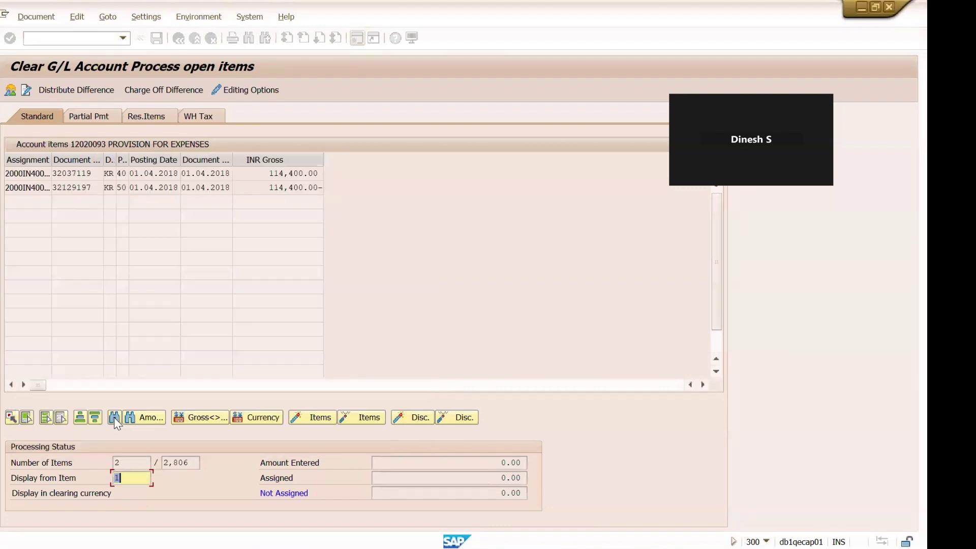
double_click(299, 189)
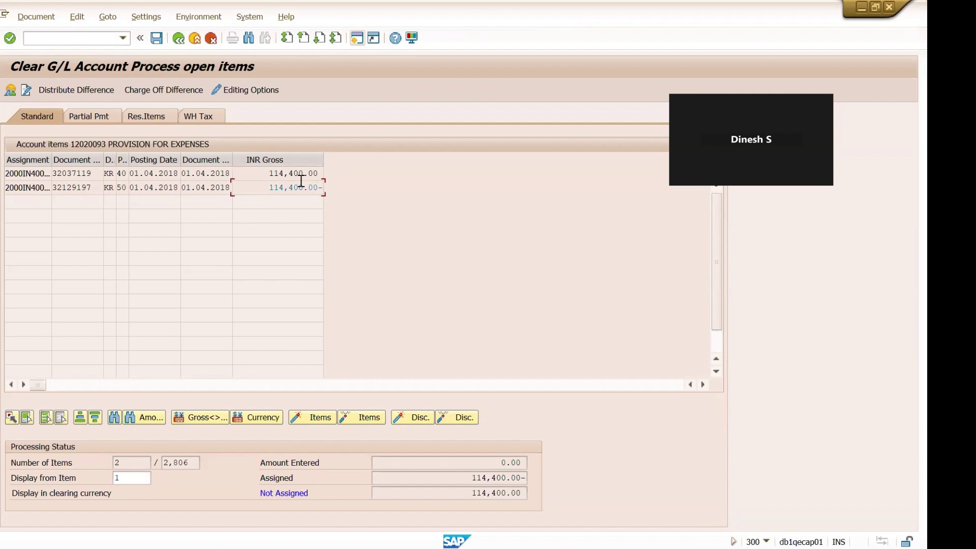
double_click(294, 176)
left_click(36, 17)
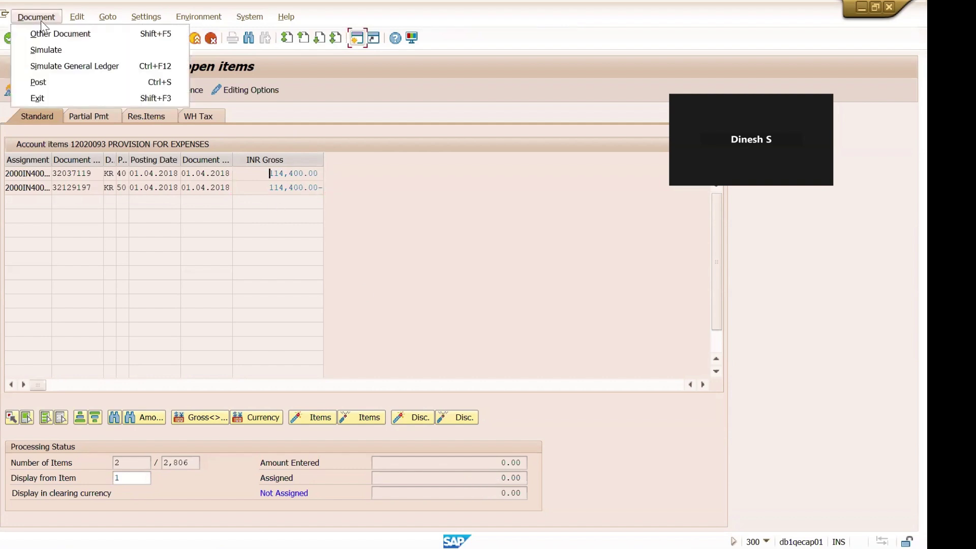
left_click(50, 50)
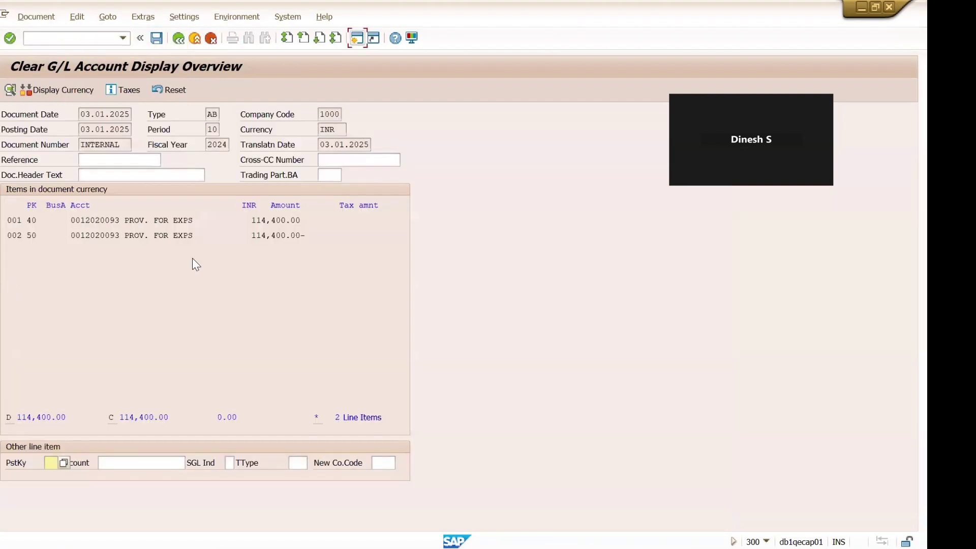
left_click(157, 38)
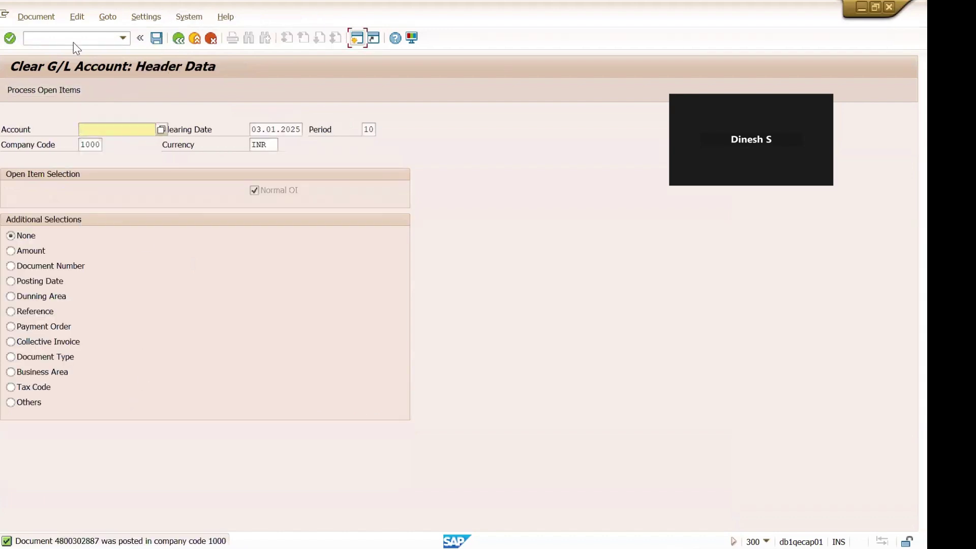
left_click(36, 17)
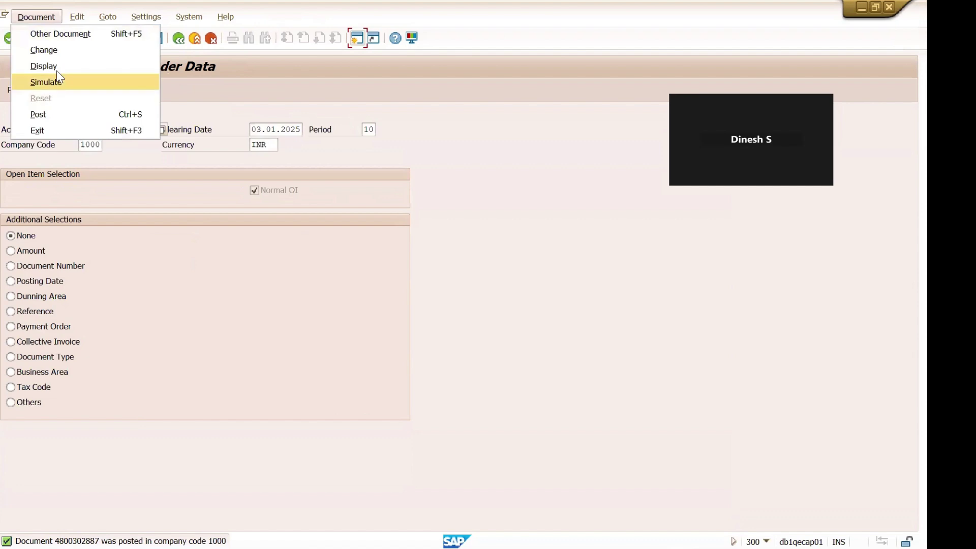
left_click(57, 62)
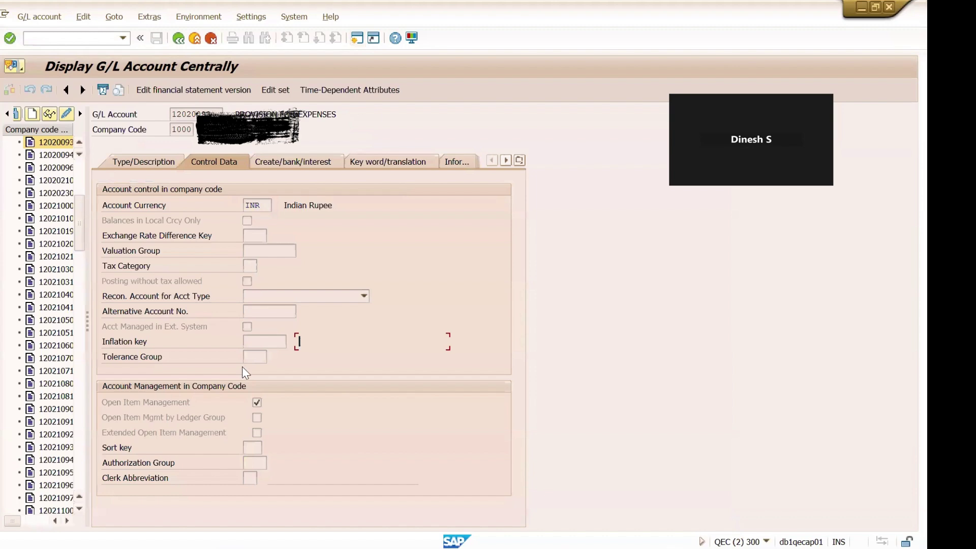
left_click(260, 404)
Return to the posted document and enter the /oFINS_ACTIVATE_OIM command.
key("F3")
type("/")
type("oFINS_ACTIVATE_OIM")
key("End")
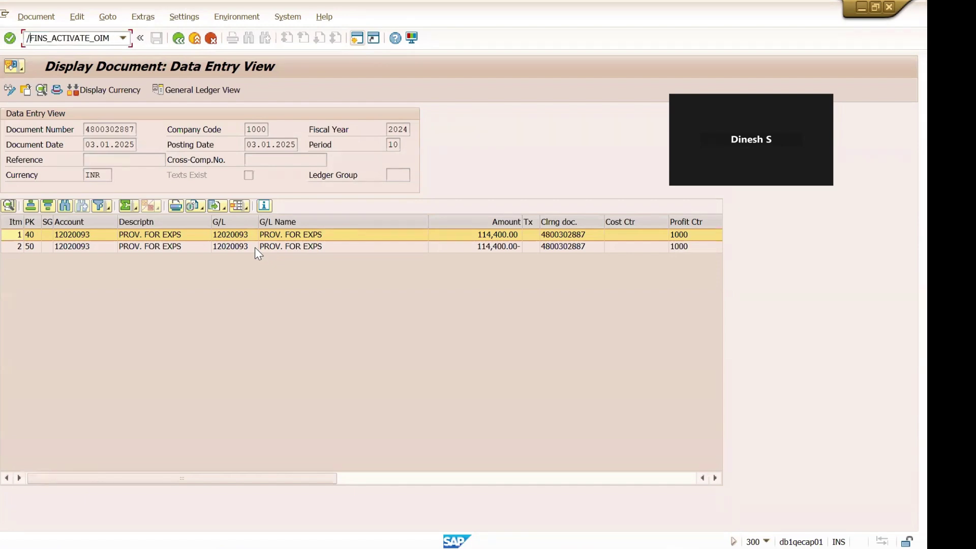
Test-run Deactivate OI Management for account 12020093 in company code 1000.
key("Return")
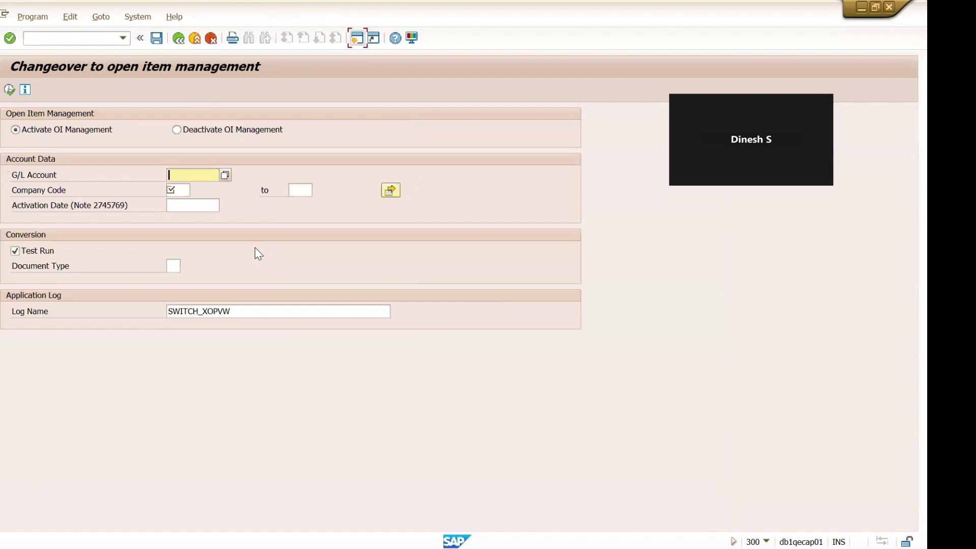
type("12020093")
key("Tab")
type("1000")
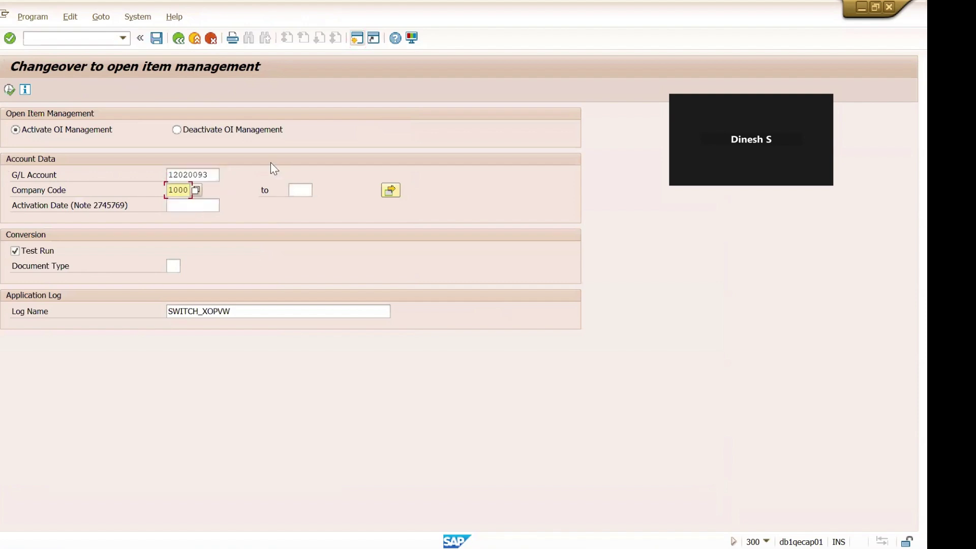
left_click(177, 129)
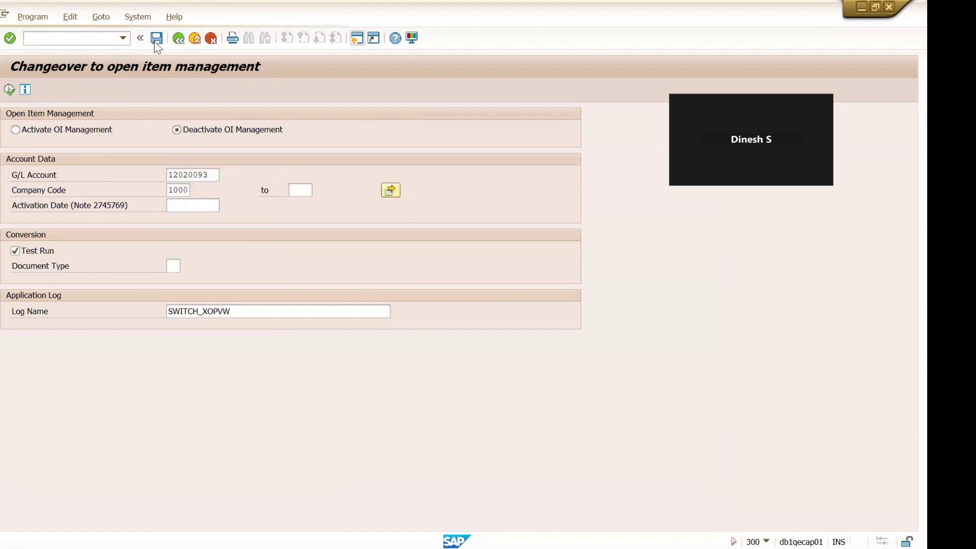
left_click(10, 90)
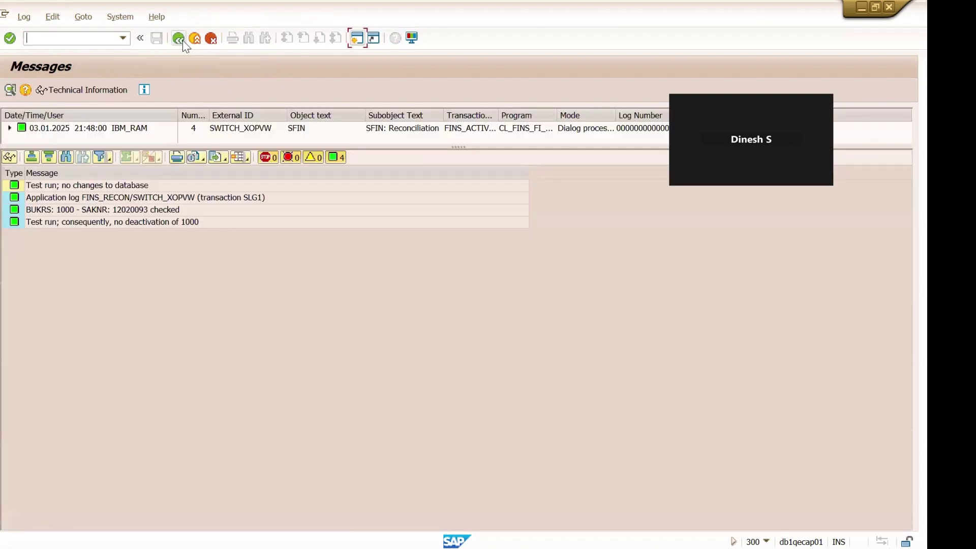
Uncheck Test Run and schedule an immediate background job with output device LP01.
left_click(182, 41)
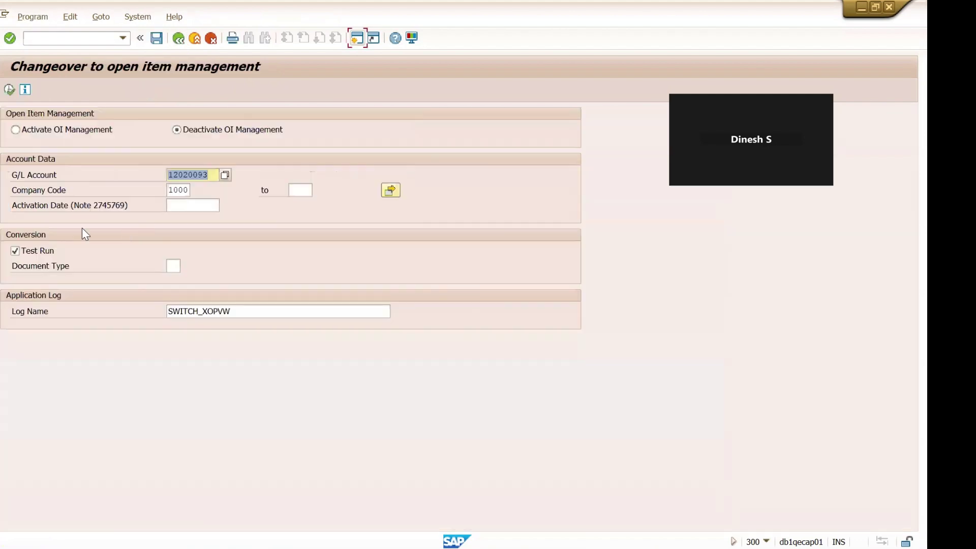
left_click(43, 257)
left_click(32, 16)
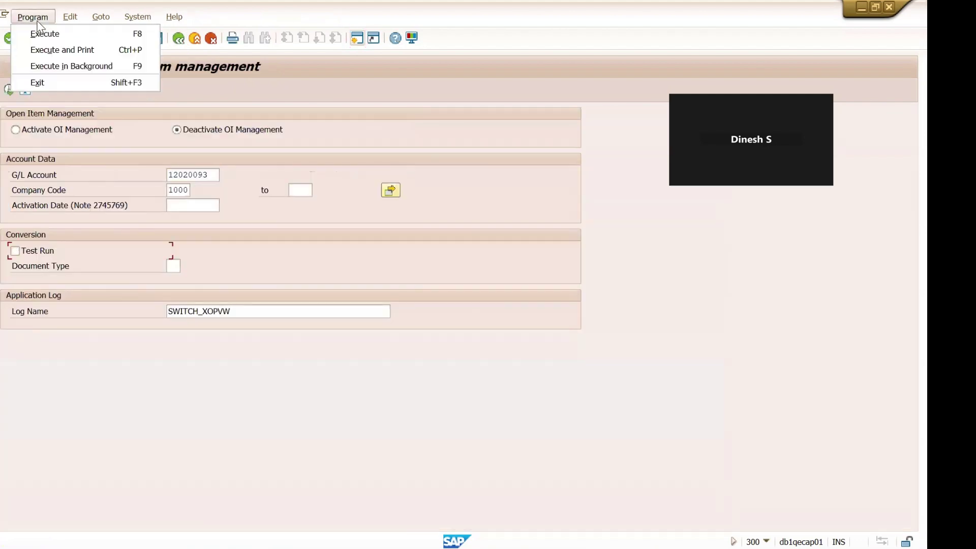
left_click(68, 71)
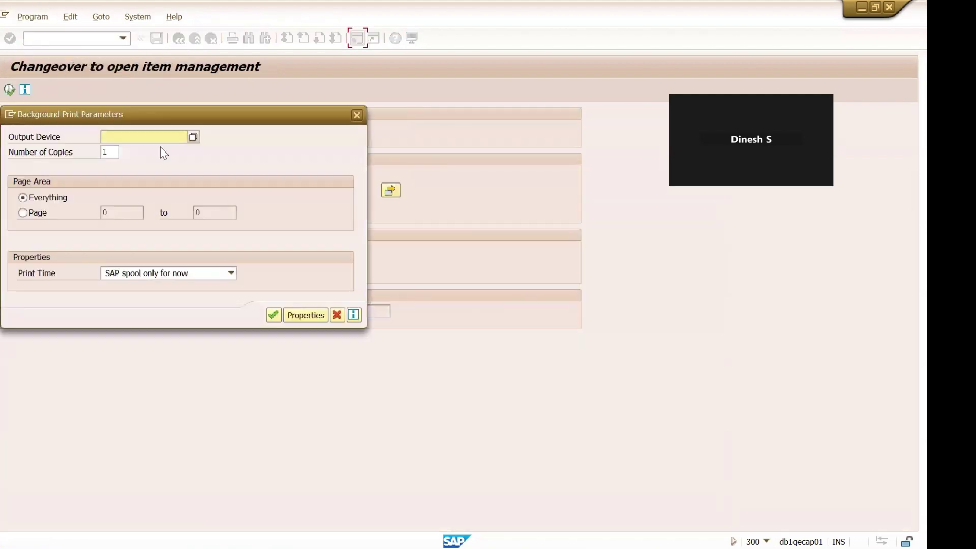
type("LP01")
key("Return")
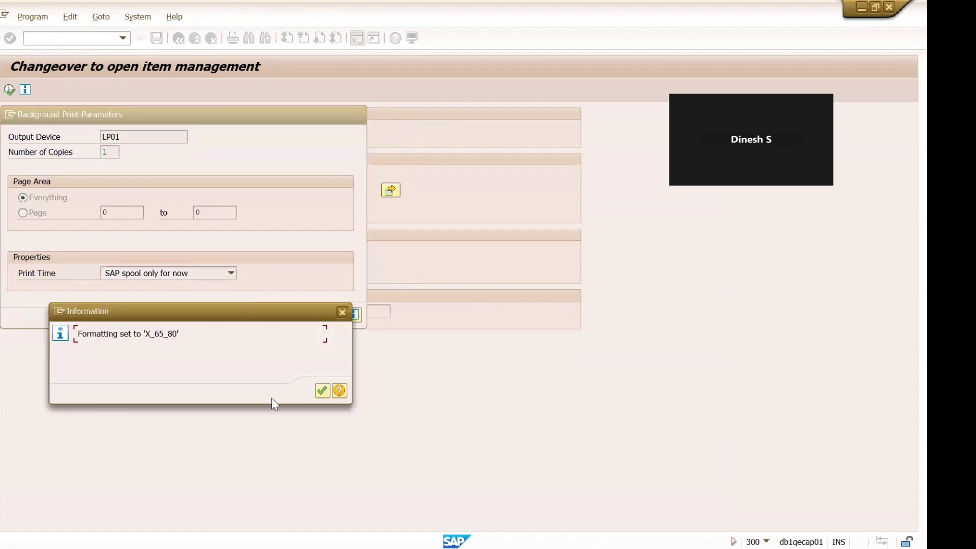
left_click(321, 393)
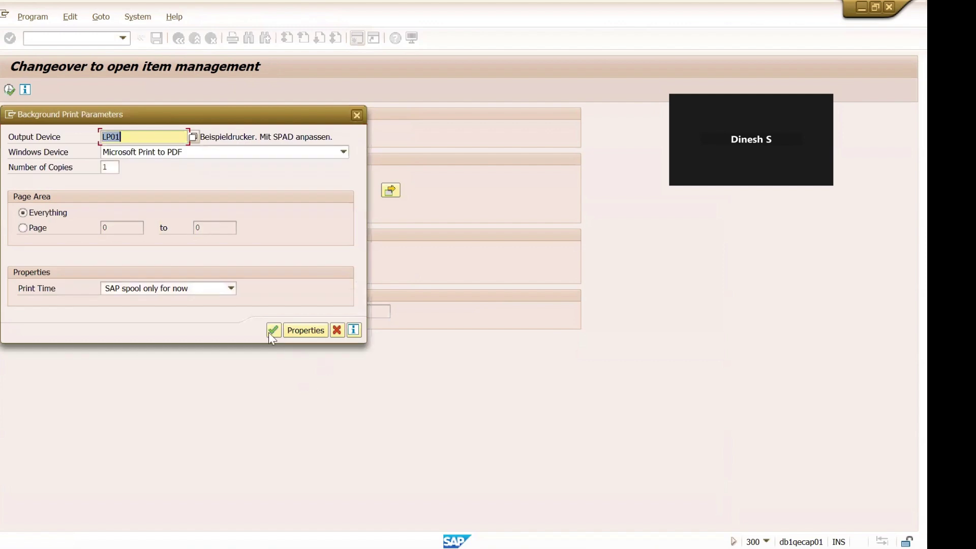
left_click(268, 330)
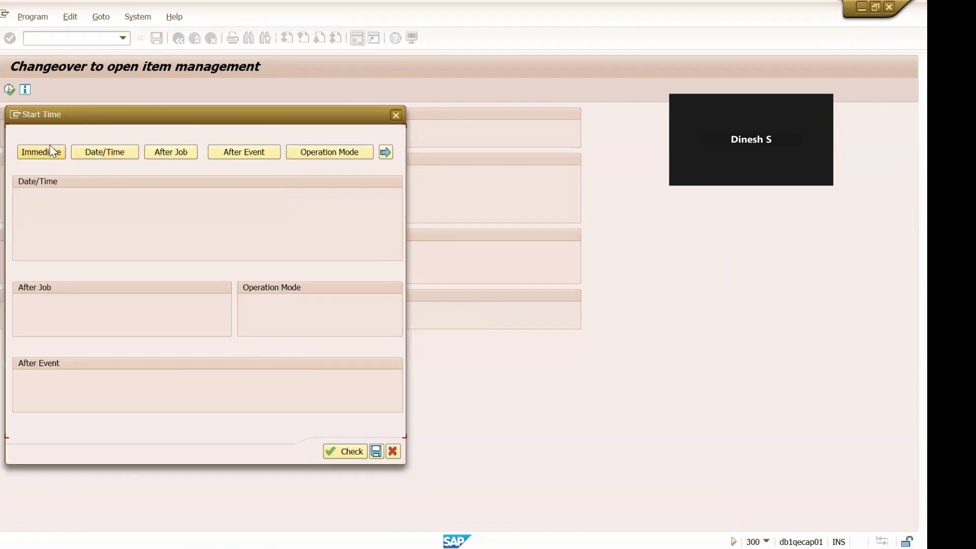
left_click(46, 158)
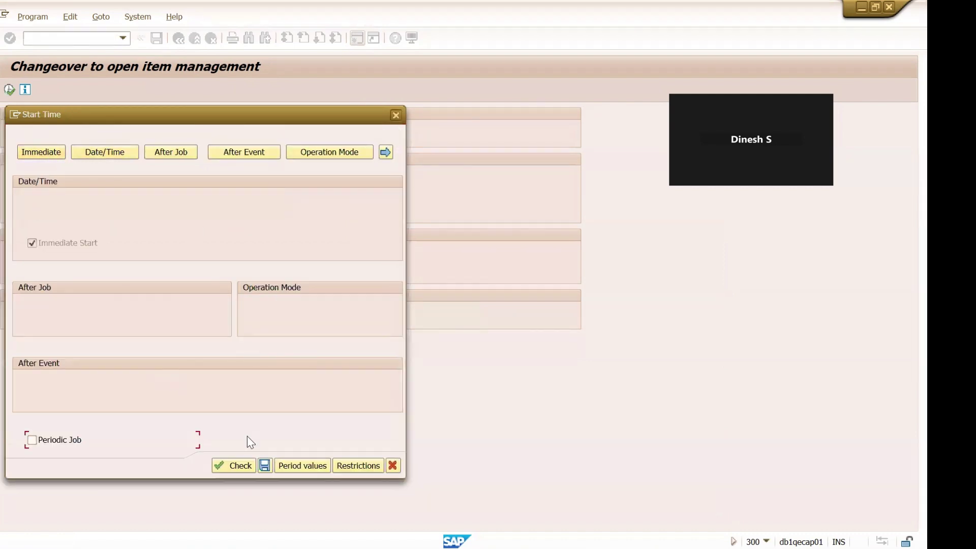
left_click(237, 466)
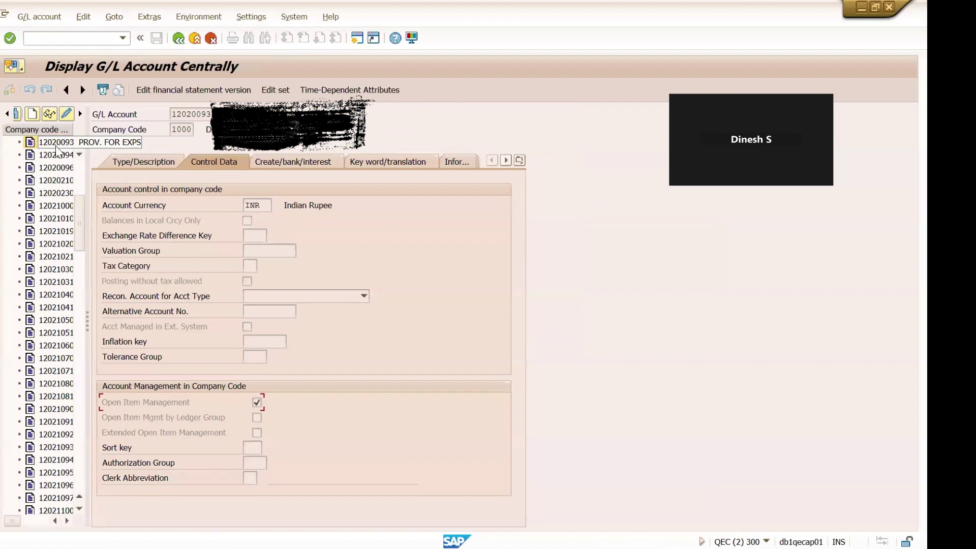
Reload account 12020093 in FS00 and confirm Open Item Management is now unticked.
double_click(54, 167)
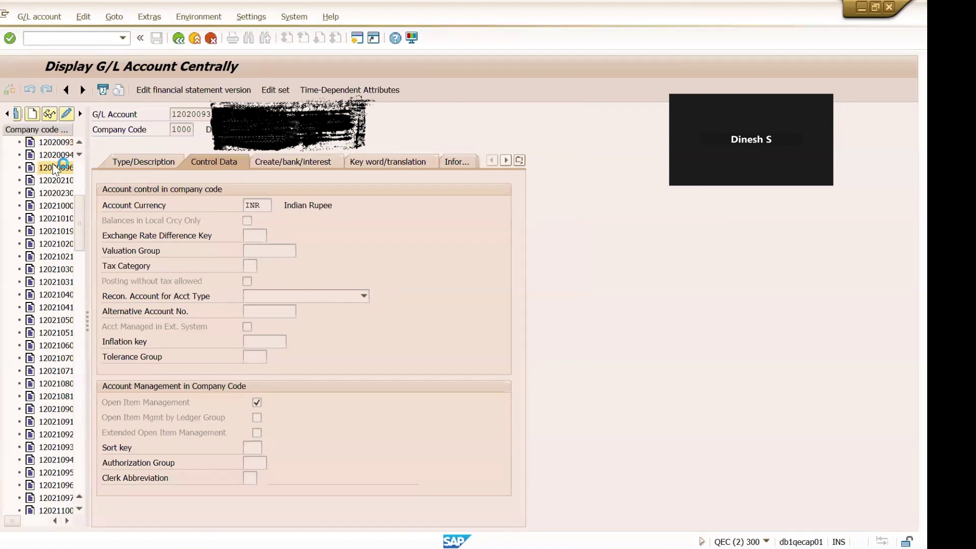
double_click(54, 143)
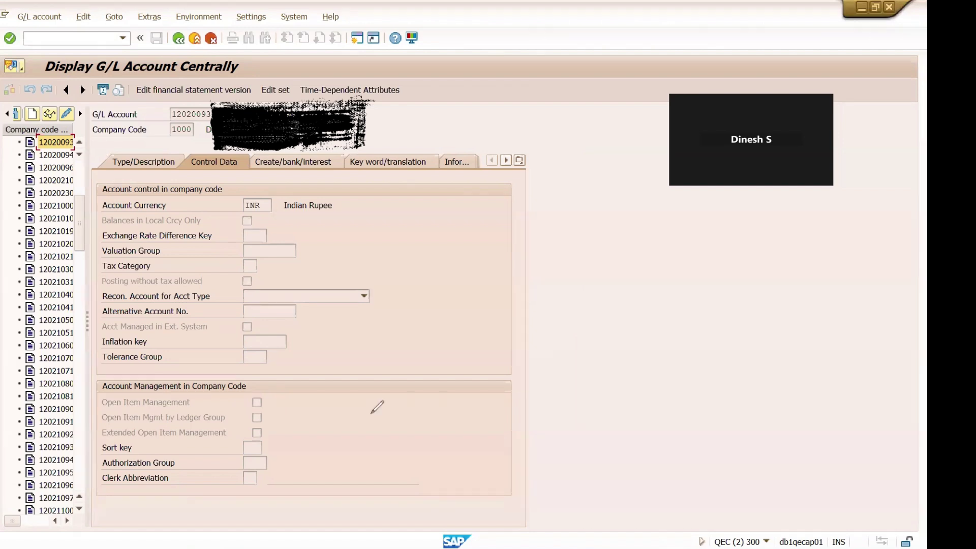
mouse_move(260, 390)
left_mouse_down()
mouse_move(251, 416)
mouse_move(244, 395)
left_mouse_up()
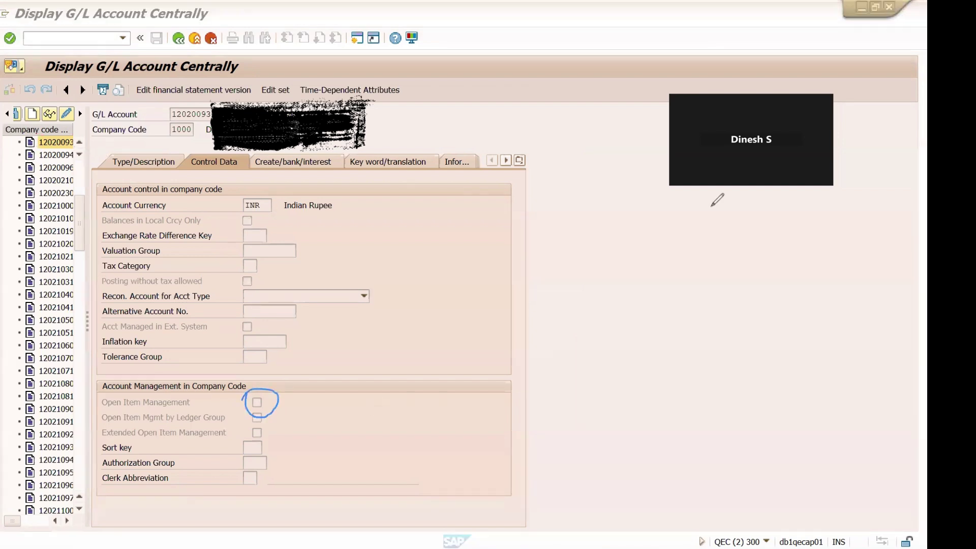
key("ctrl+z")
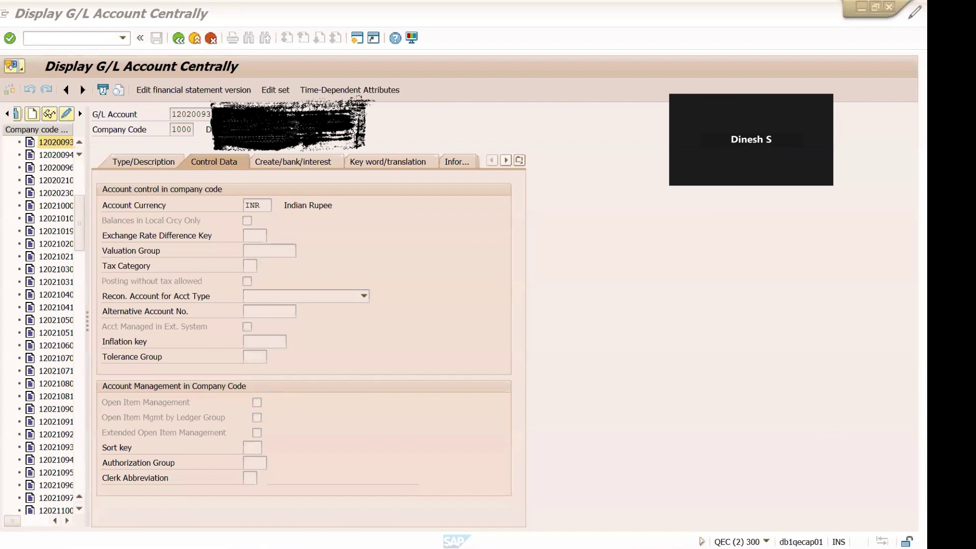